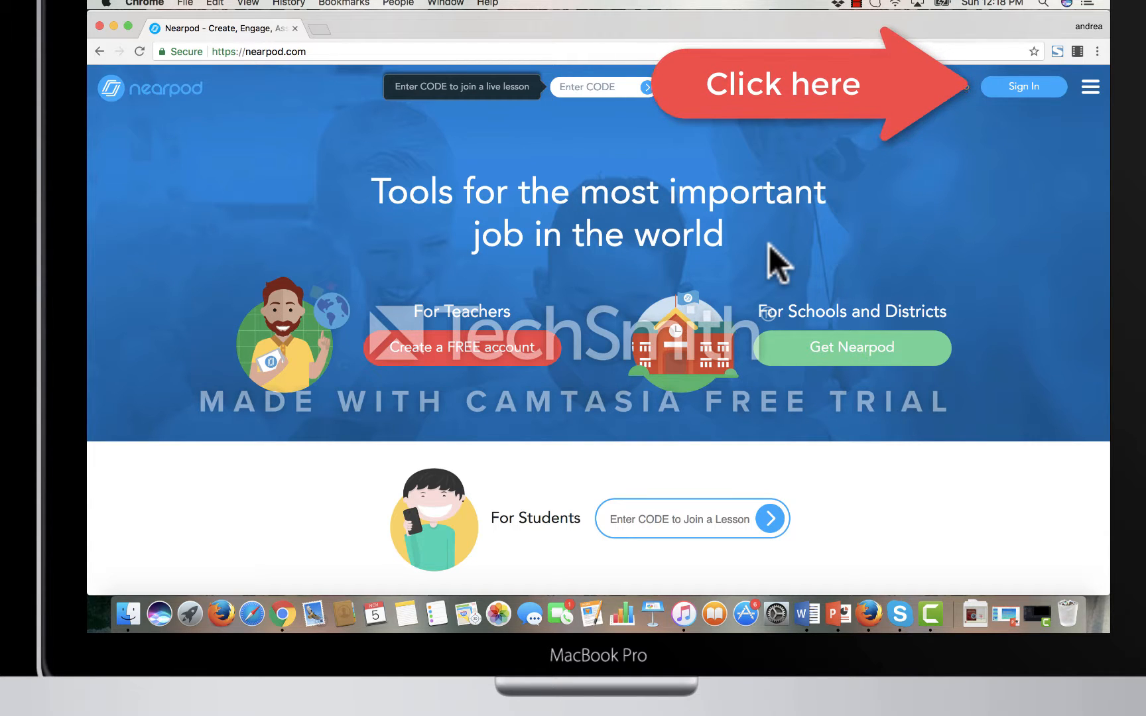
- Sign in to Nearpod as a teacher with a saved Google account
{"action": "left_click", "coordinate": [1031, 91]}
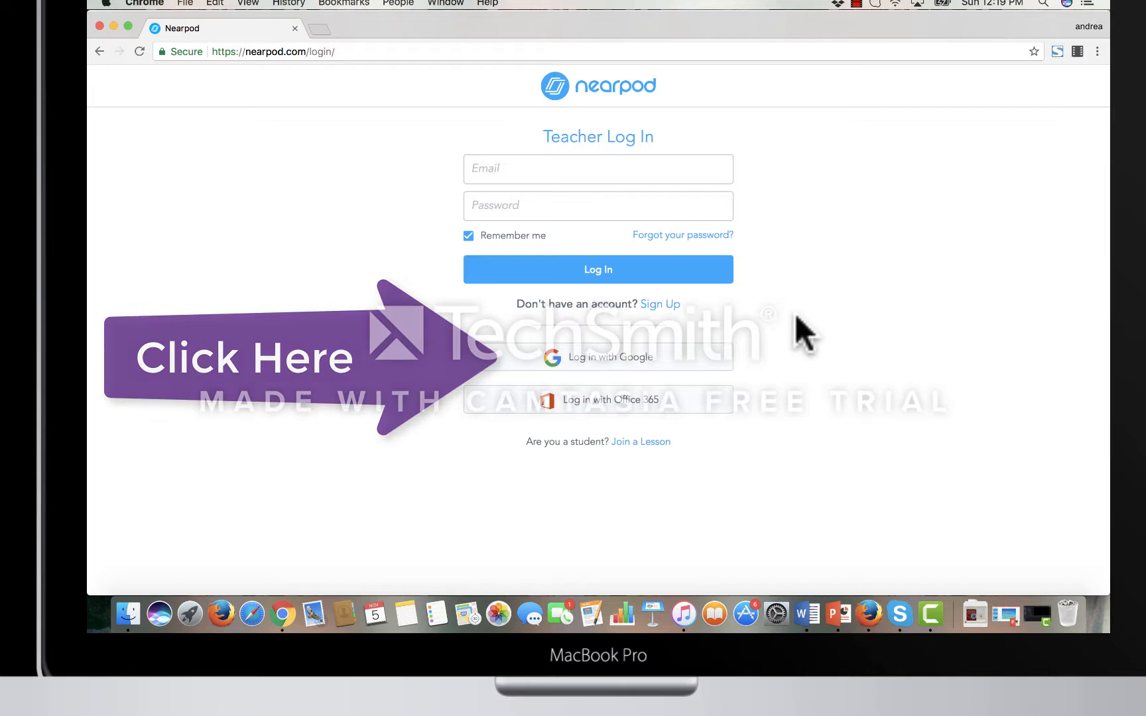
{"action": "left_click", "coordinate": [620, 378]}
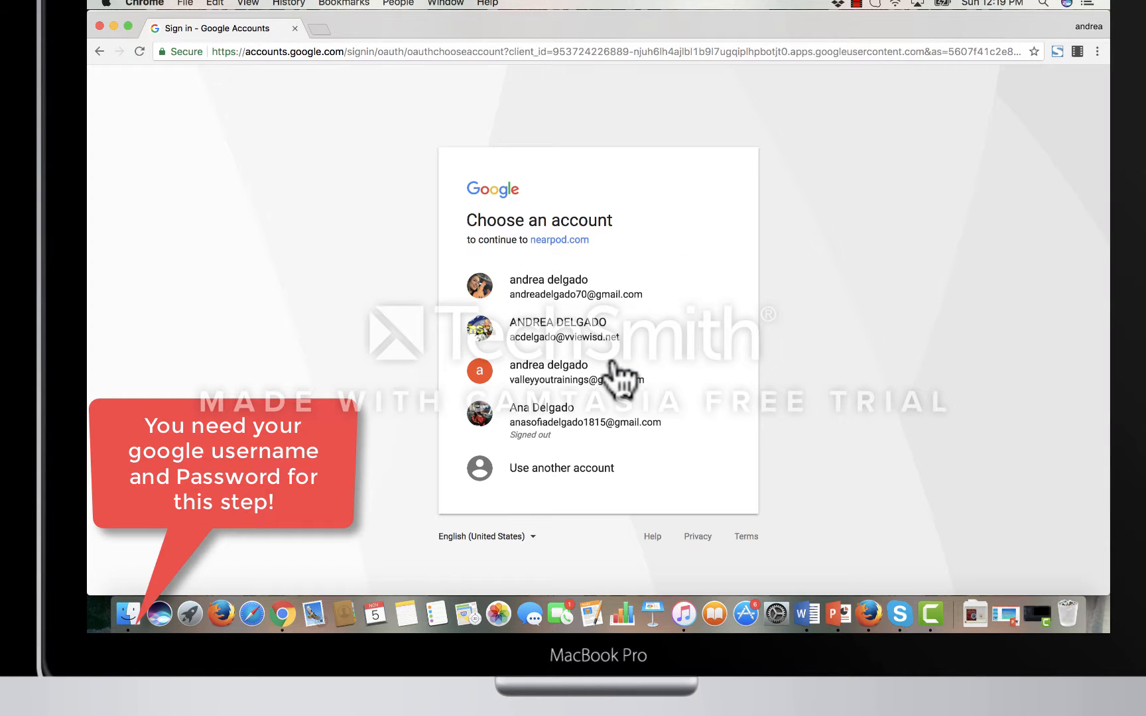
{"action": "left_click", "coordinate": [620, 378]}
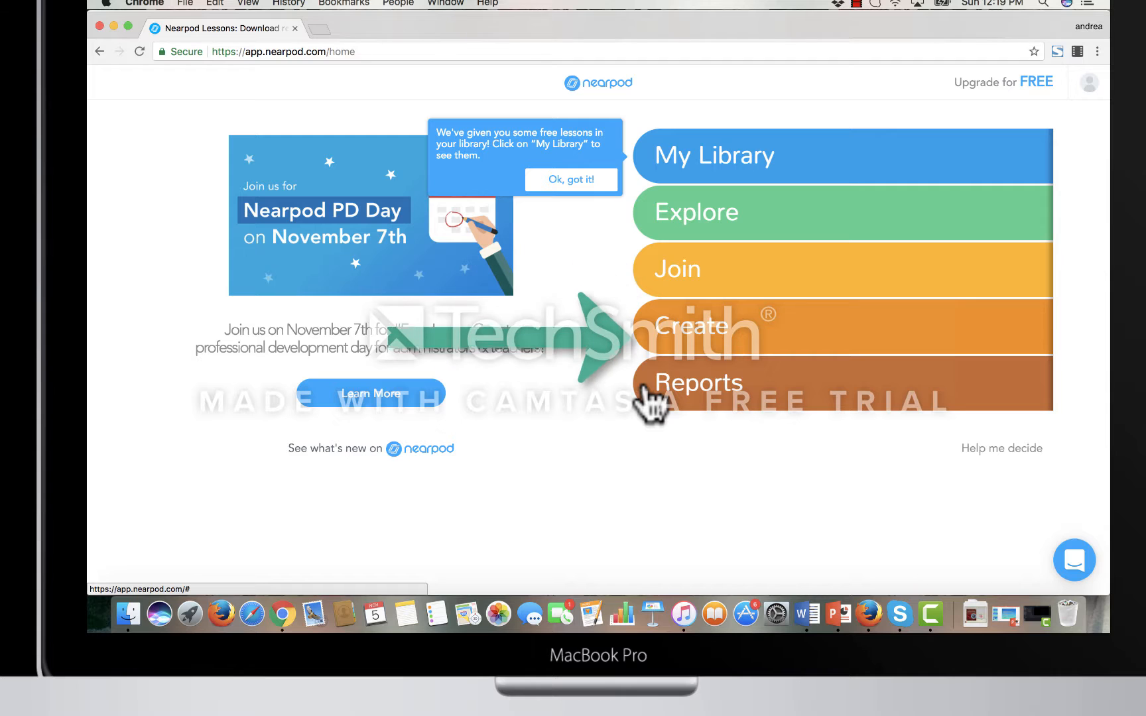
- Create a new lesson and title it "Lesson 1"
{"action": "left_click", "coordinate": [675, 342]}
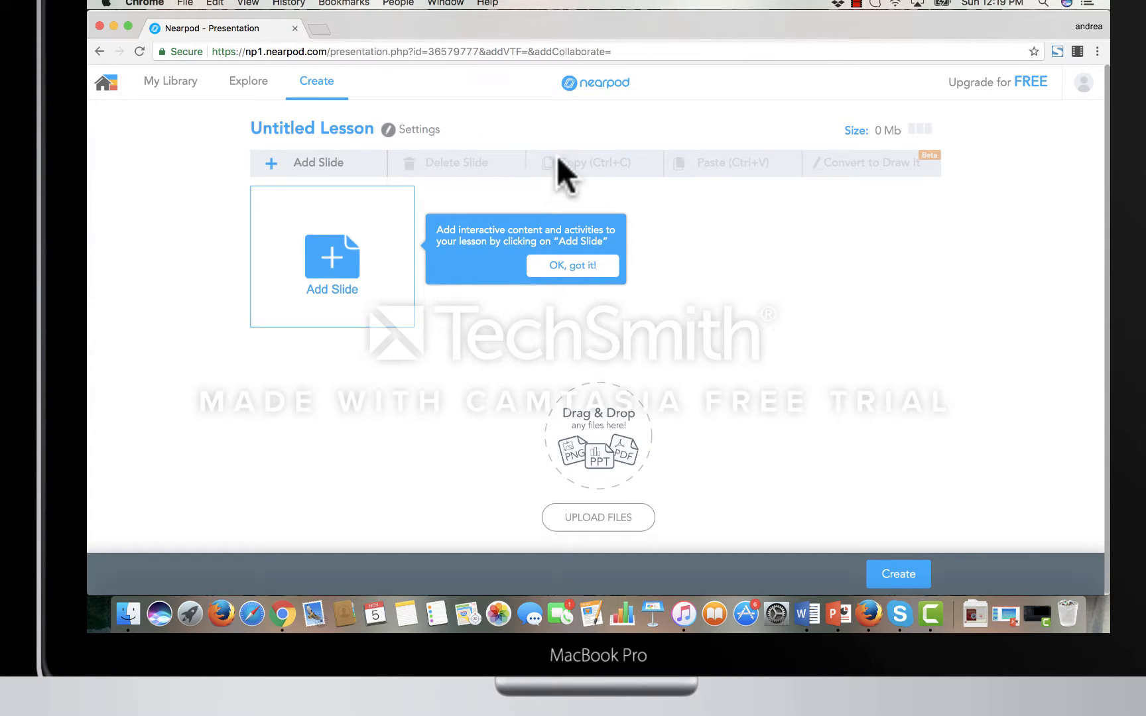
{"action": "left_click", "coordinate": [341, 128]}
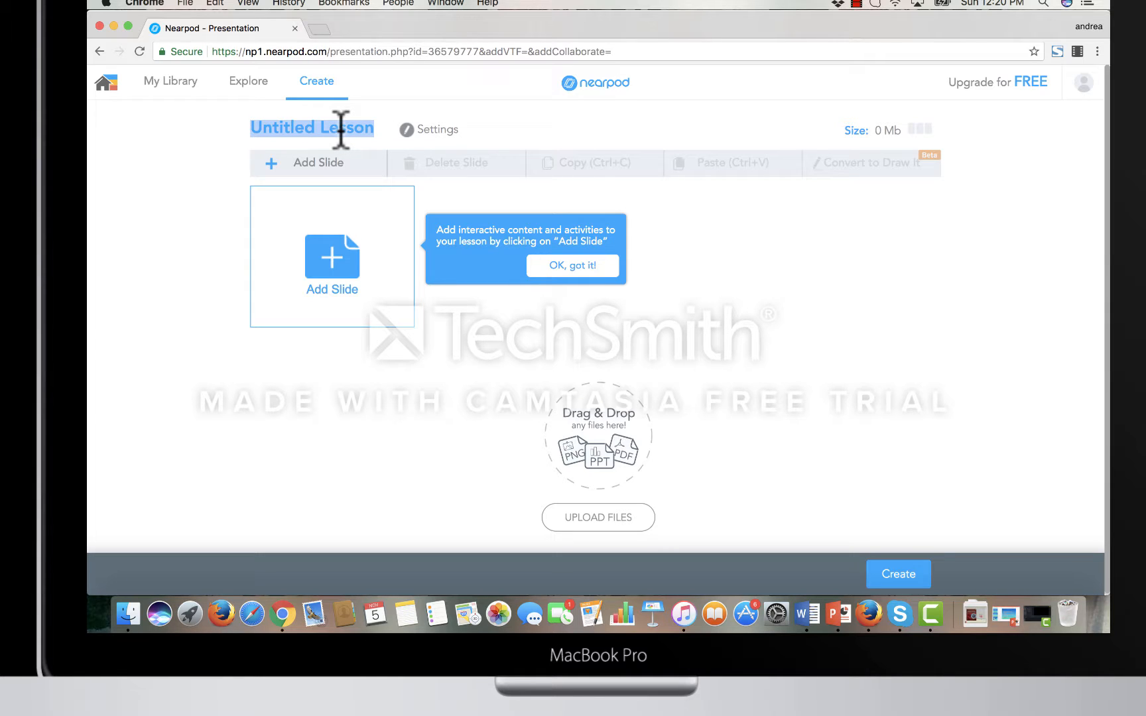
{"action": "type", "text": "Less"}
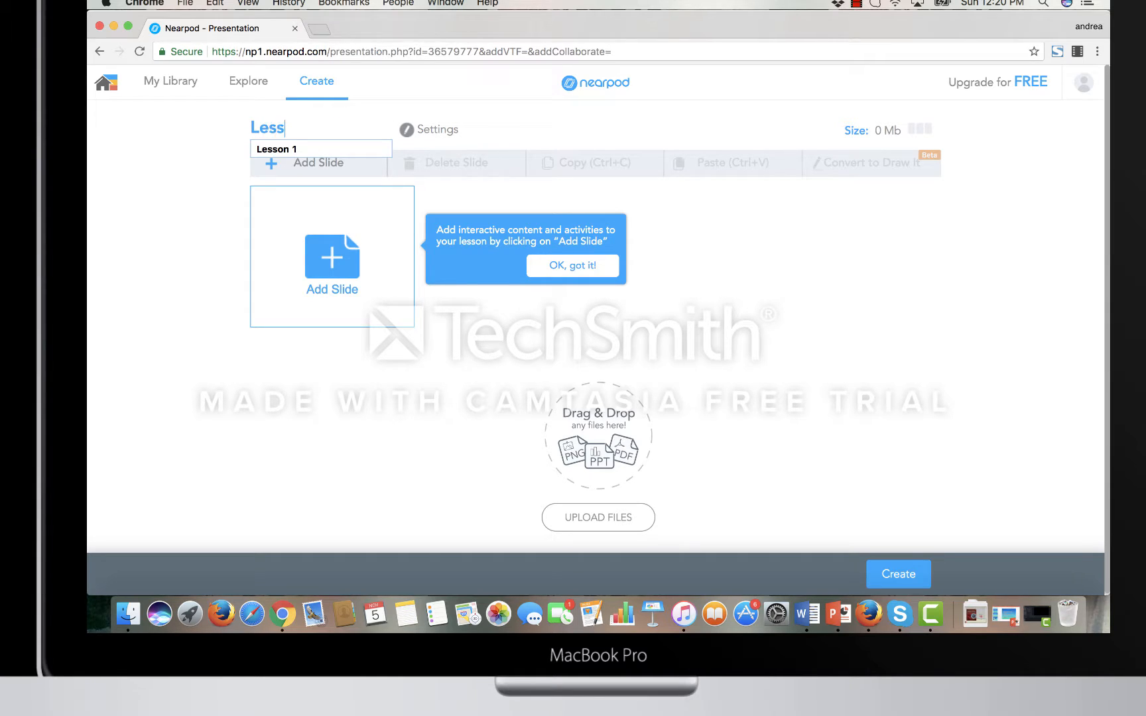
{"action": "key", "text": "Return"}
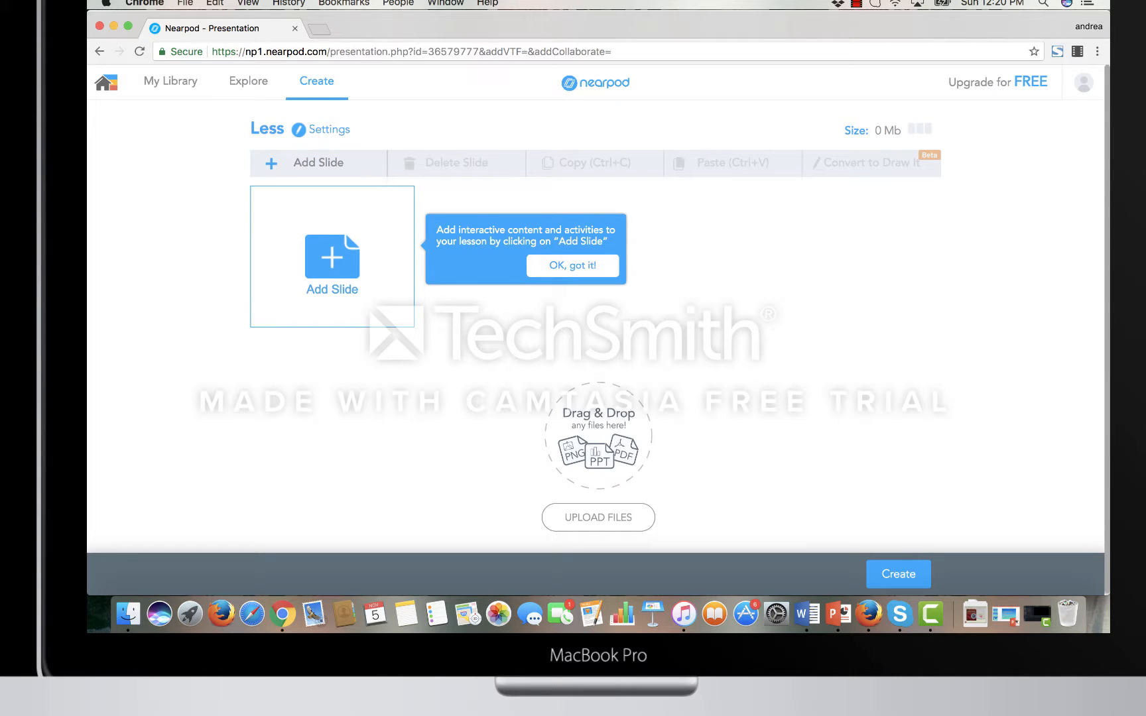
{"action": "left_click", "coordinate": [281, 128]}
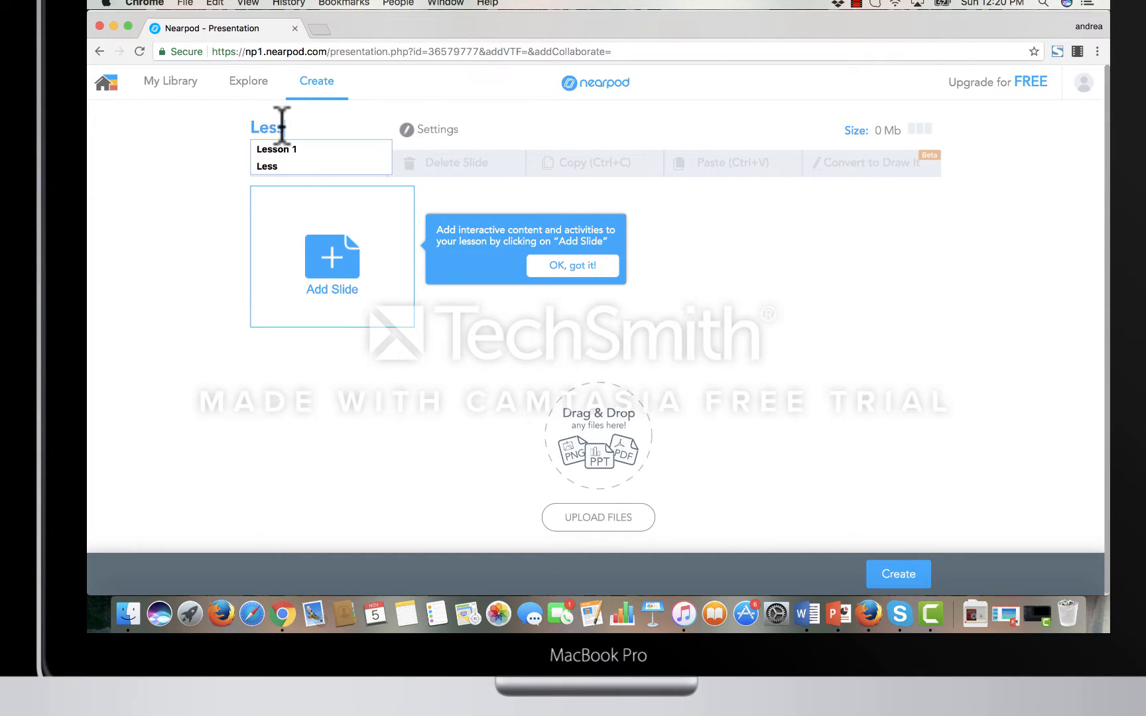
{"action": "type", "text": "o"}
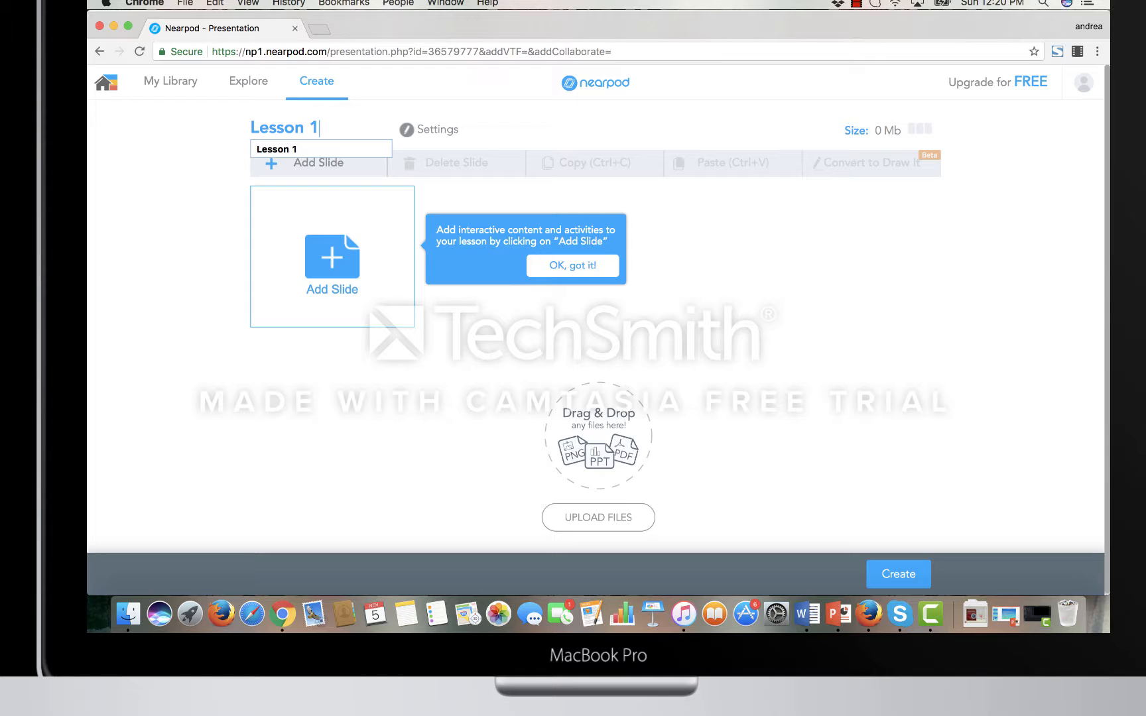
{"action": "type", "text": "n 1"}
{"action": "key", "text": "Return"}
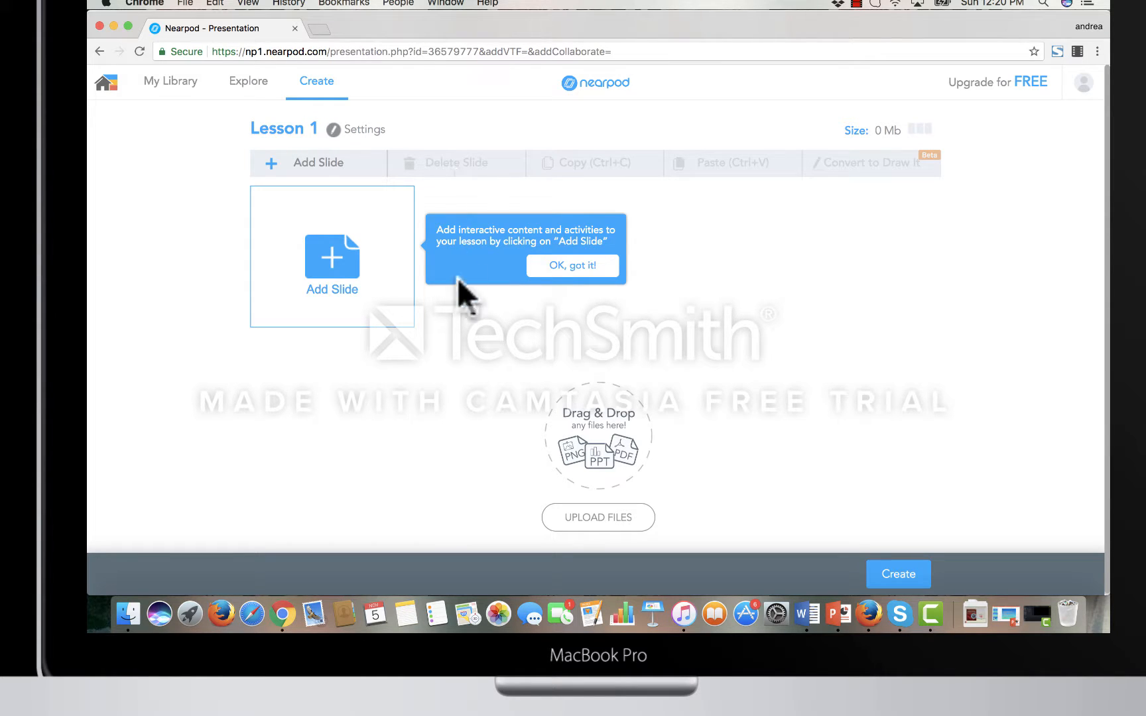
- Add a content slide to the lesson with the body text "The Solar System has 8 planets."
{"action": "left_click", "coordinate": [316, 265]}
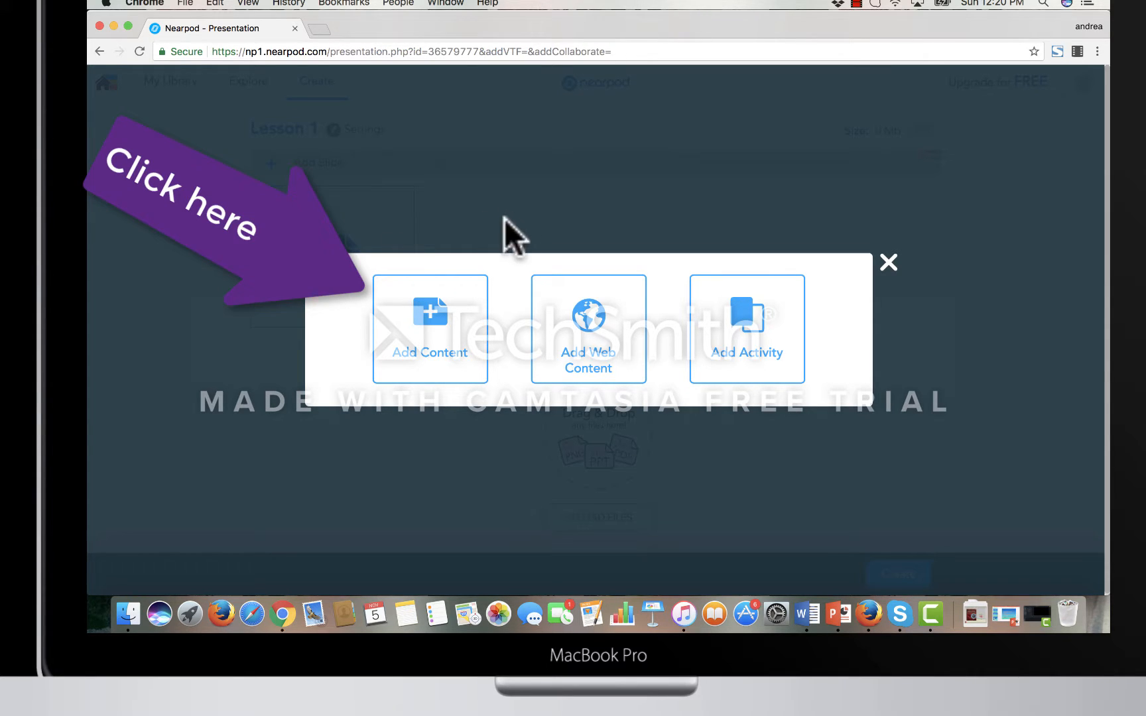
{"action": "left_click", "coordinate": [455, 334]}
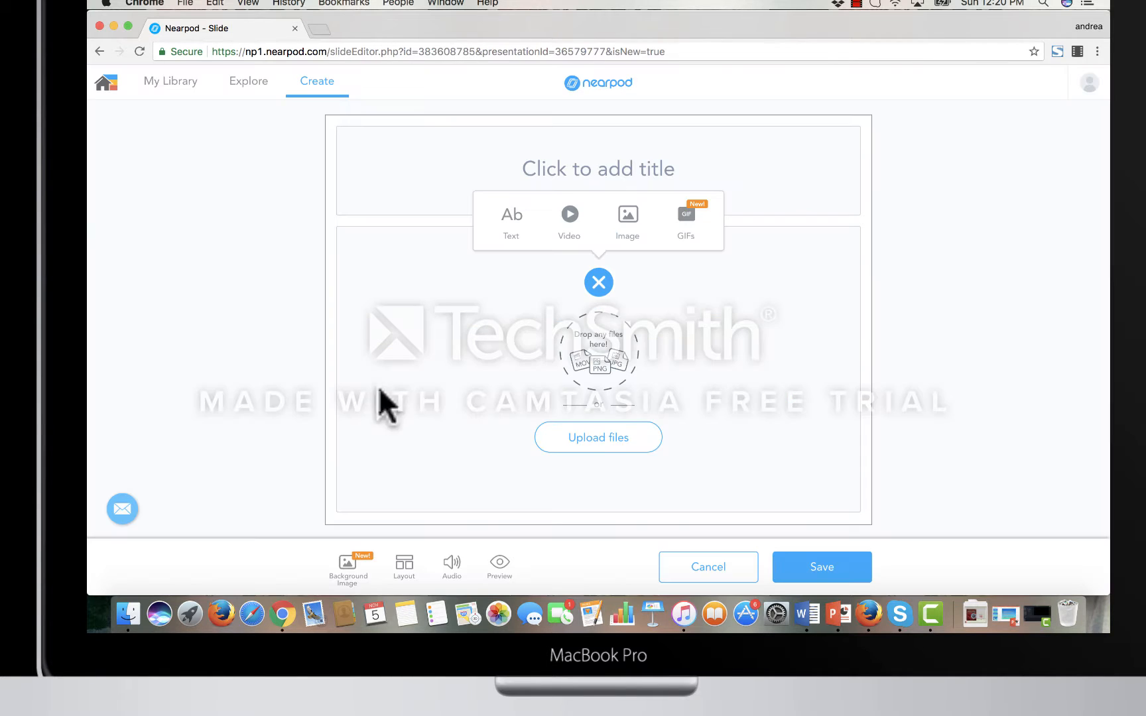
{"action": "left_click", "coordinate": [509, 225]}
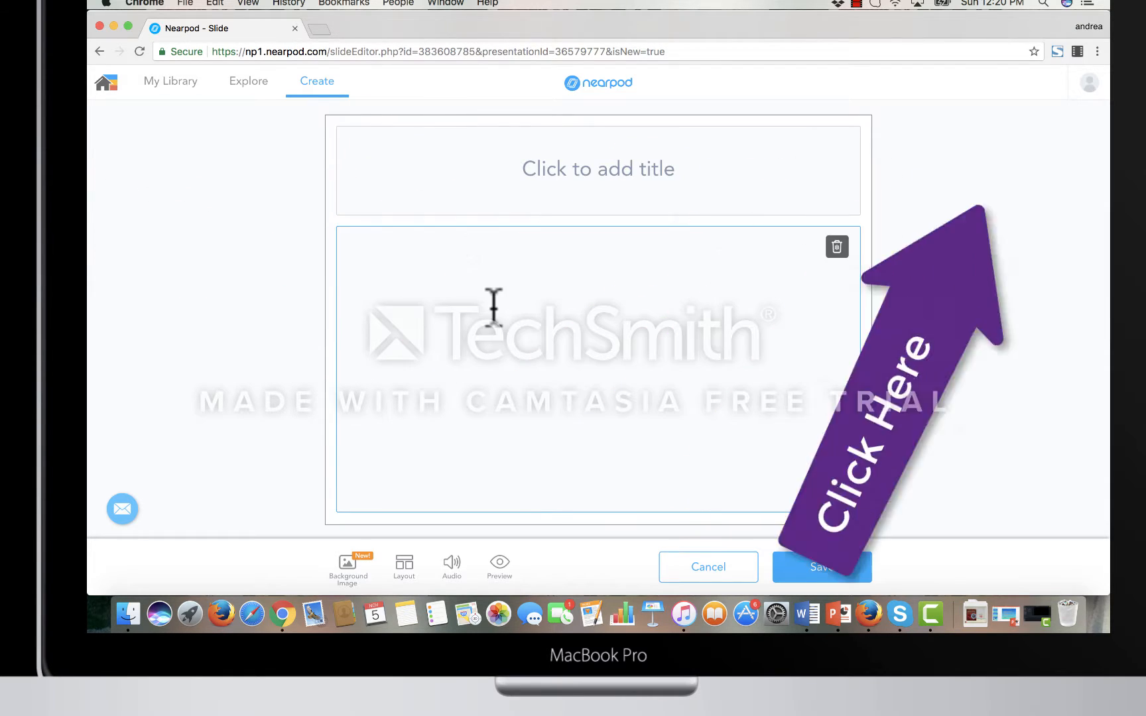
{"action": "type", "text": "The Solar"}
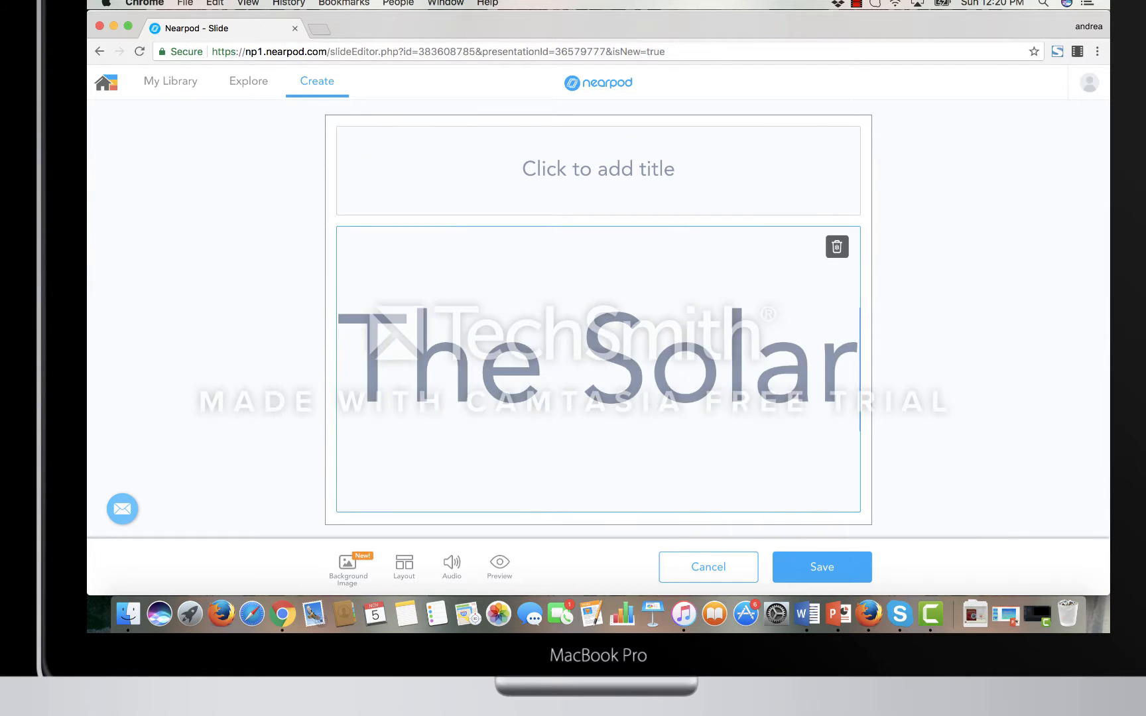
{"action": "type", "text": " s"}
{"action": "key", "text": "BackSpace"}
{"action": "type", "text": "S"}
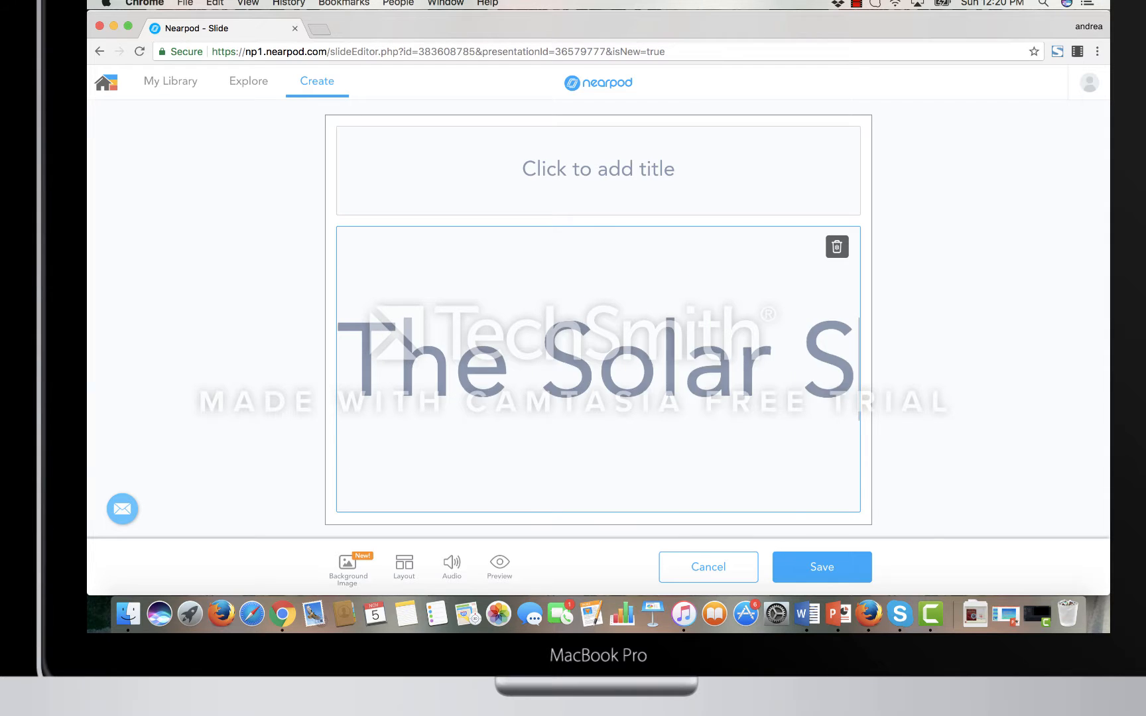
{"action": "type", "text": "ystem has 8 planets."}
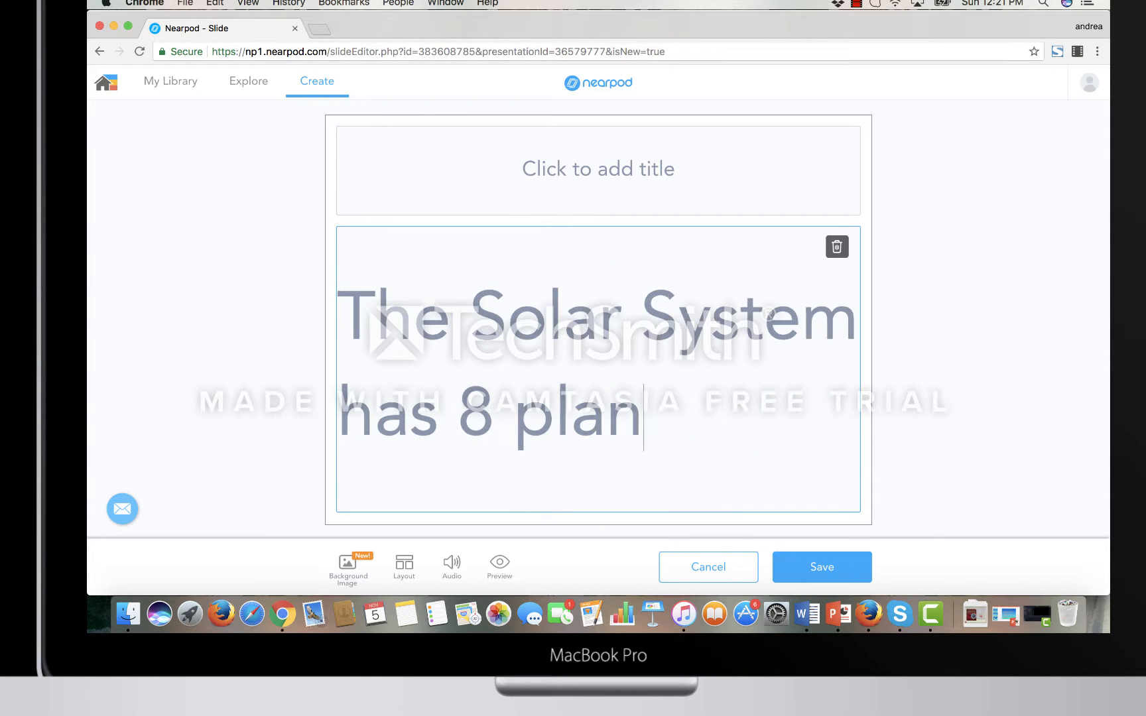
- Enter "The Solar System" as the slide's title
{"action": "left_click", "coordinate": [541, 179]}
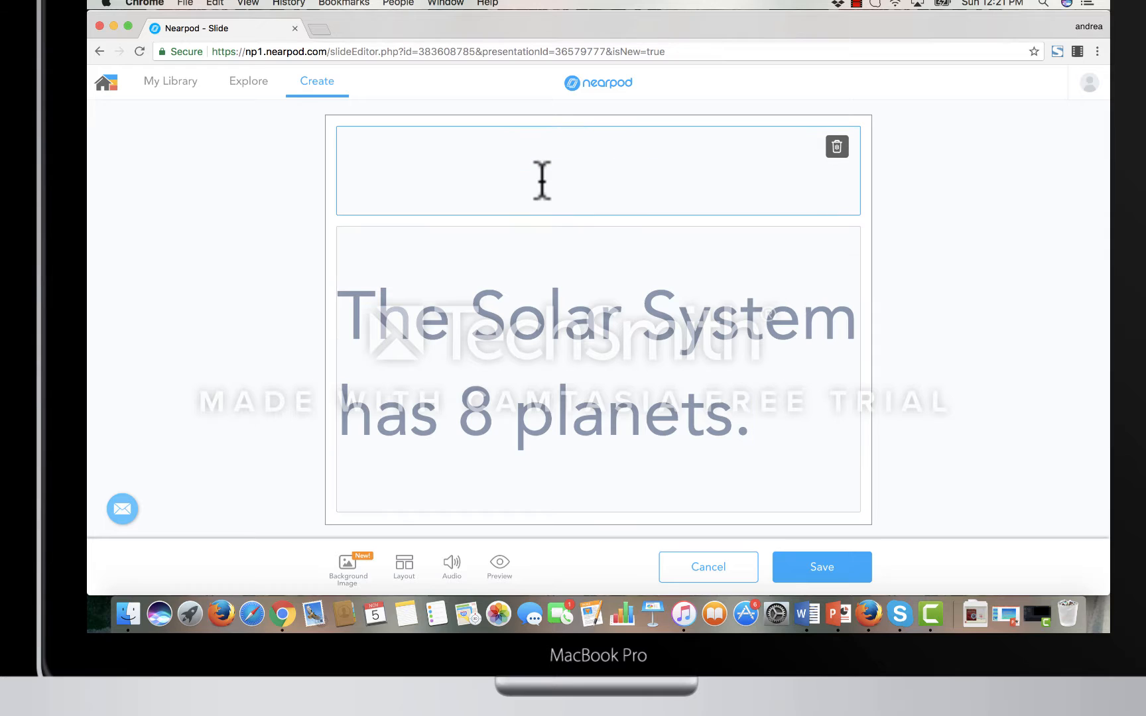
{"action": "type", "text": "The Solar System"}
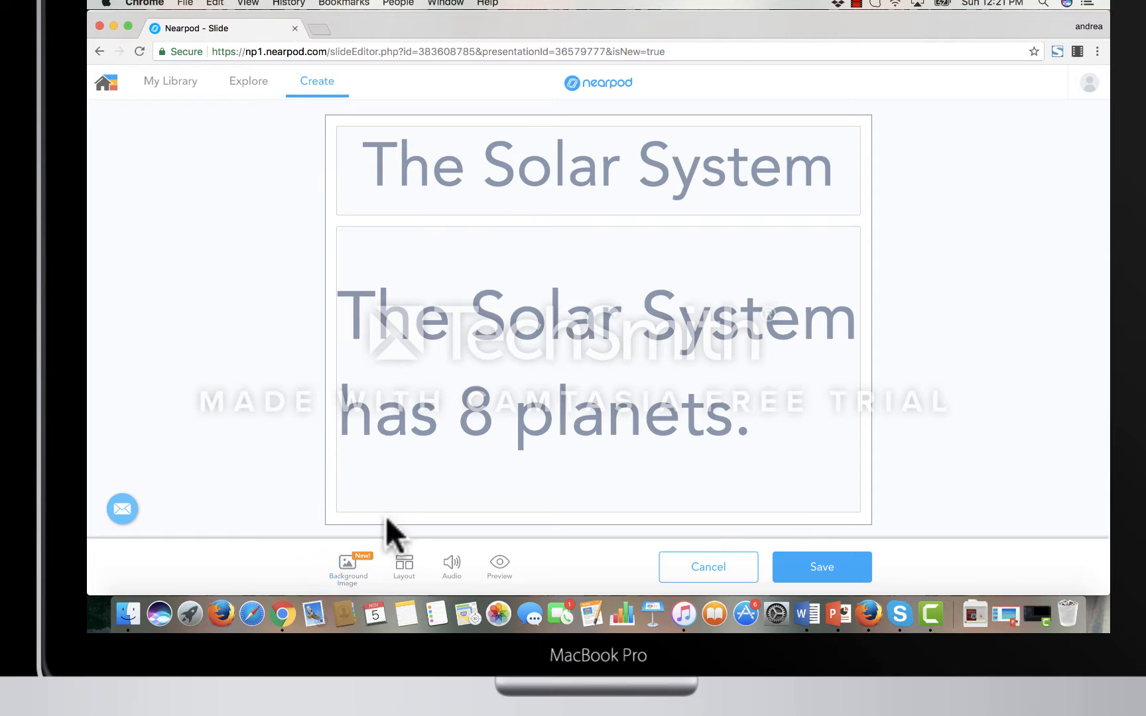
- Search Google SafeSearch for "solar system" pictures for the slide's background image
{"action": "left_click", "coordinate": [352, 574]}
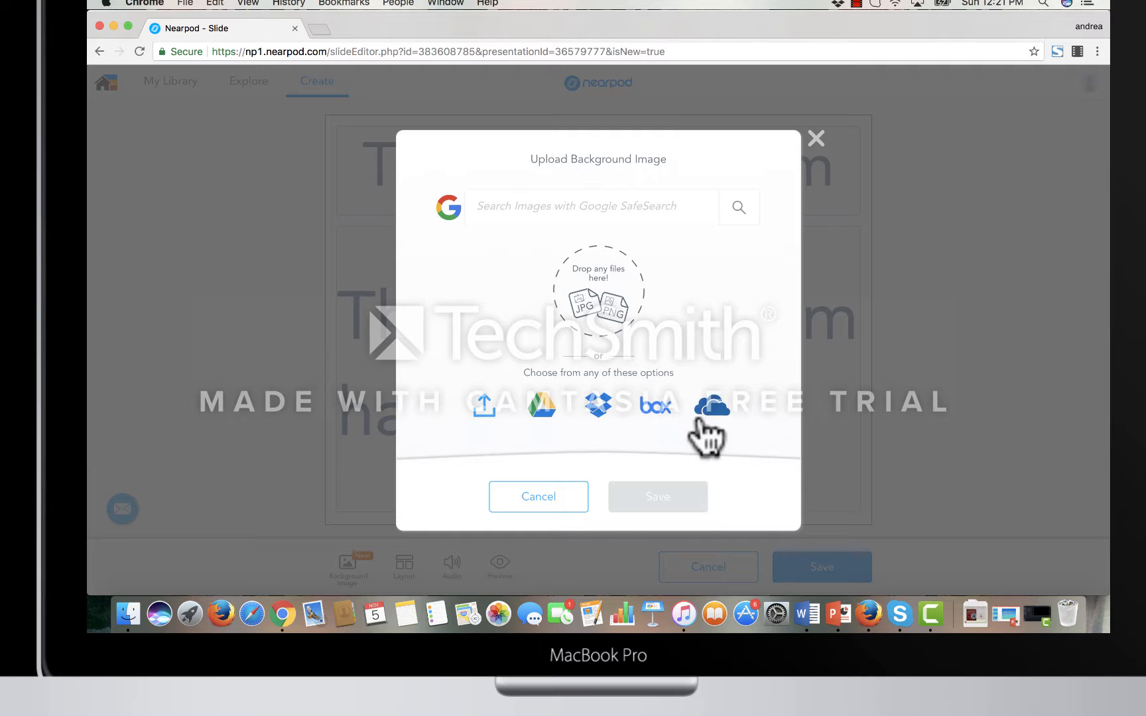
{"action": "left_click", "coordinate": [548, 202]}
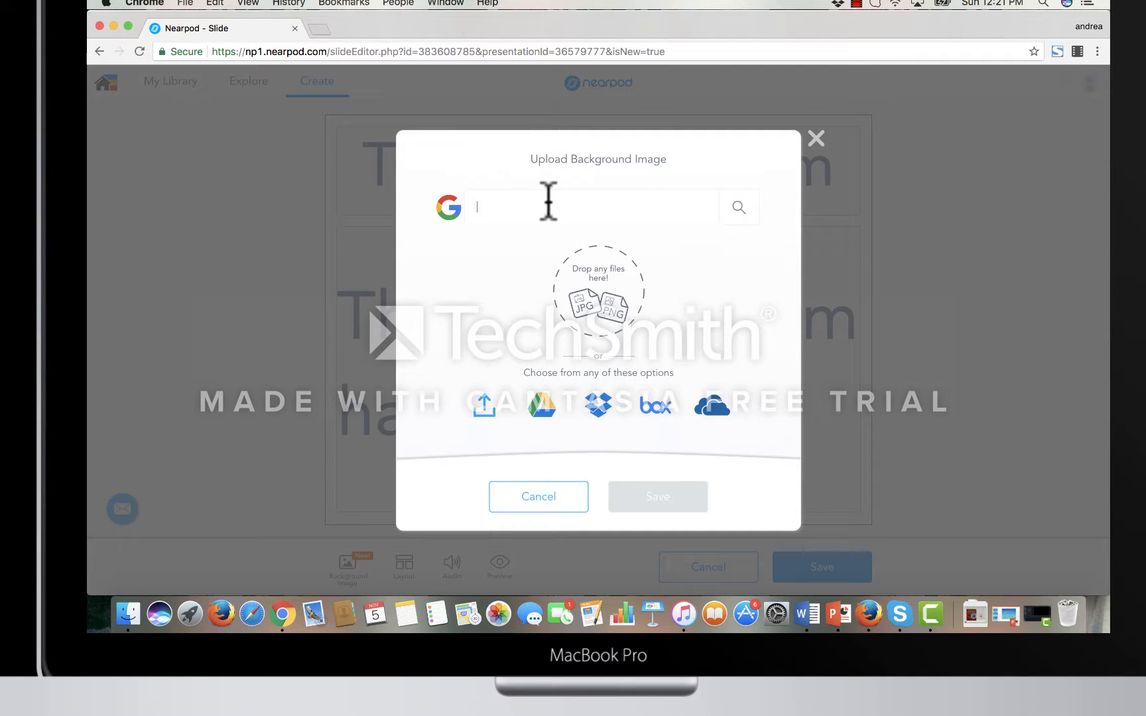
{"action": "type", "text": "solar sy"}
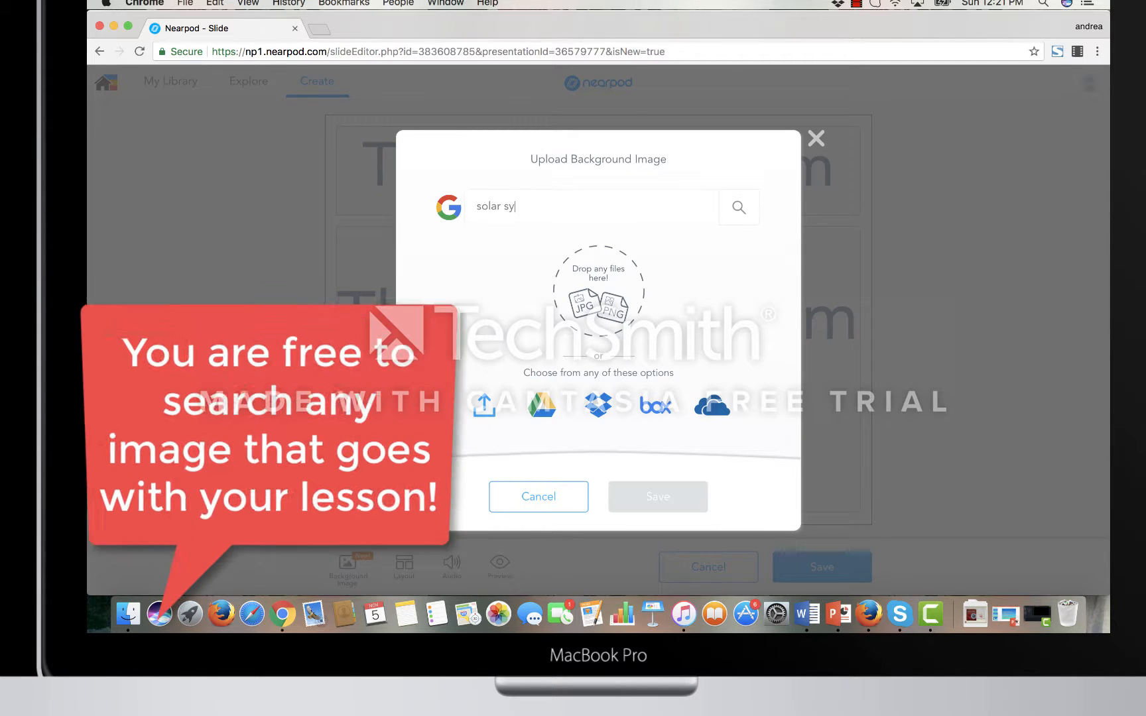
{"action": "type", "text": "stem"}
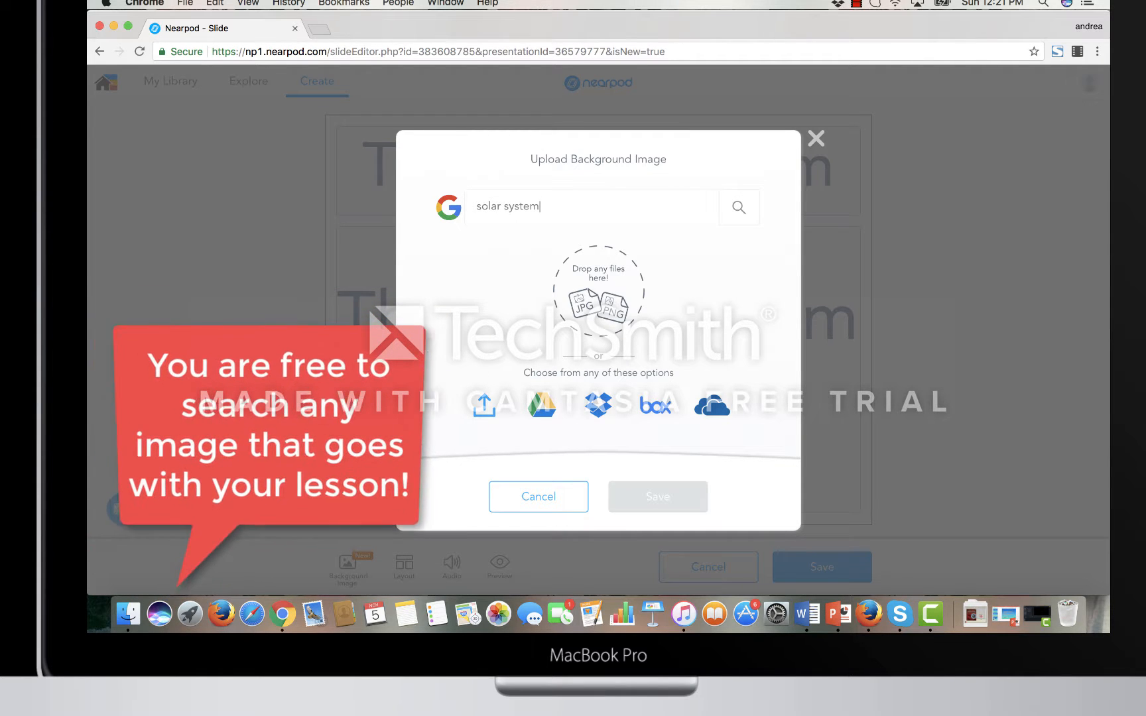
{"action": "left_click", "coordinate": [738, 207]}
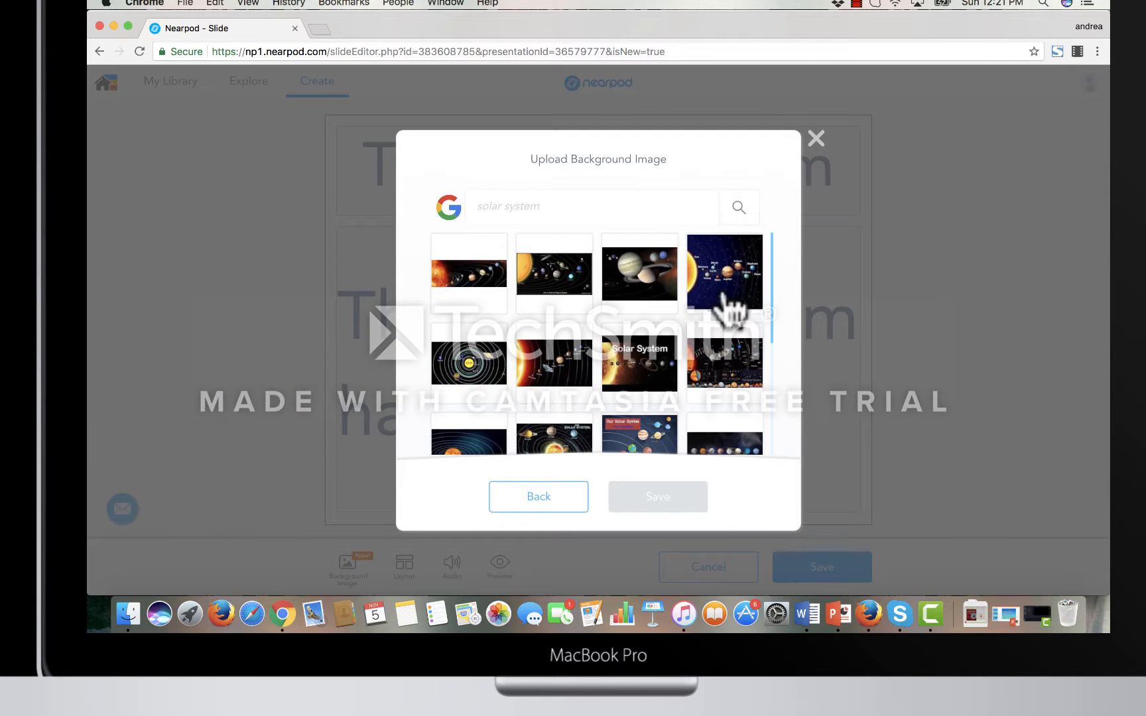
- Apply the second image in the first row of results as the slide background and save the slide
{"action": "scroll", "coordinate": [713, 351], "scroll_direction": "down", "scroll_amount": 2}
{"action": "scroll", "coordinate": [717, 368], "scroll_direction": "down", "scroll_amount": 1}
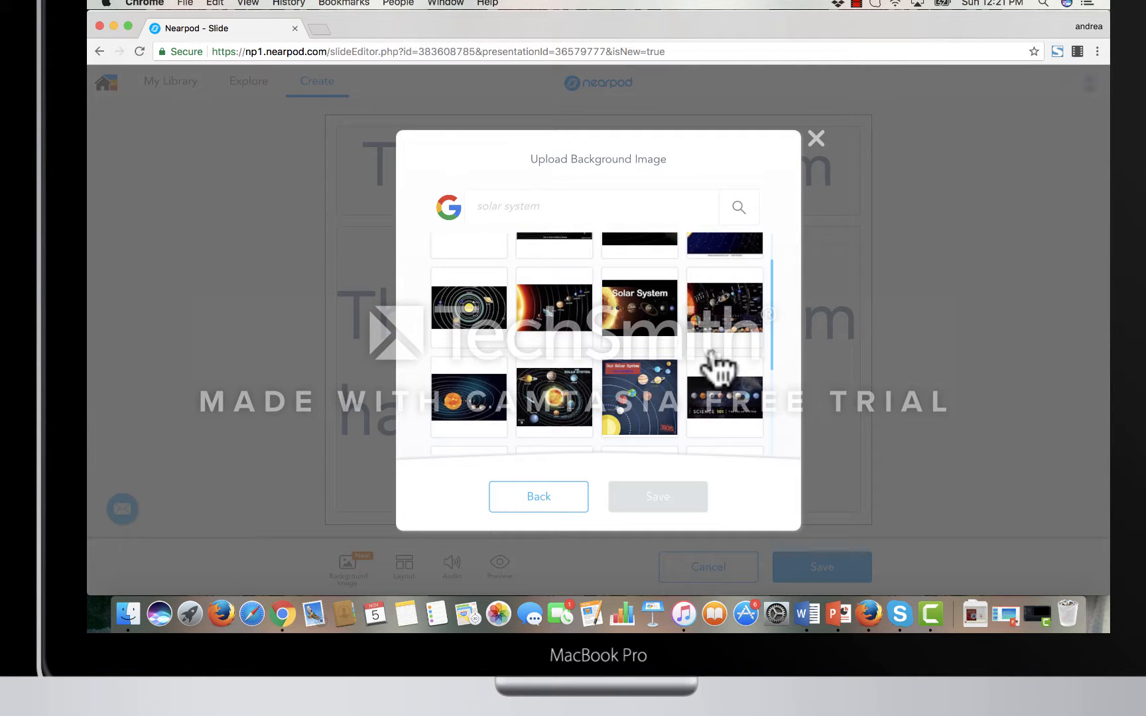
{"action": "scroll", "coordinate": [711, 353], "scroll_direction": "down", "scroll_amount": 3}
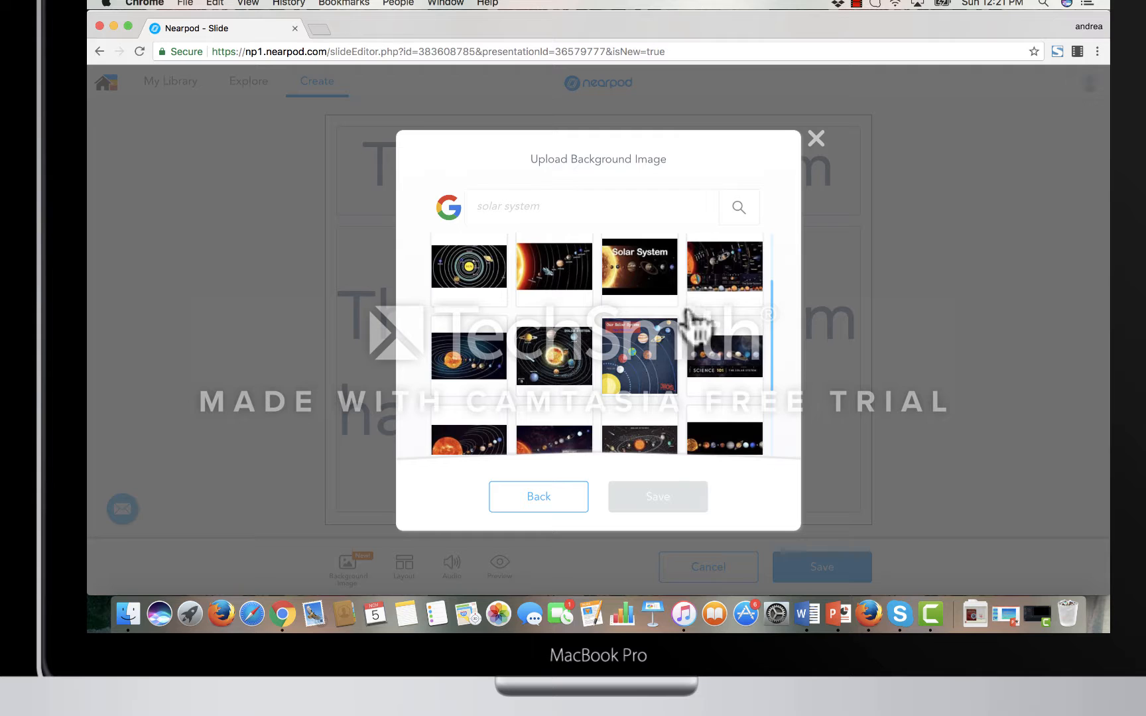
{"action": "scroll", "coordinate": [550, 289], "scroll_direction": "up", "scroll_amount": 6}
{"action": "left_click", "coordinate": [561, 293]}
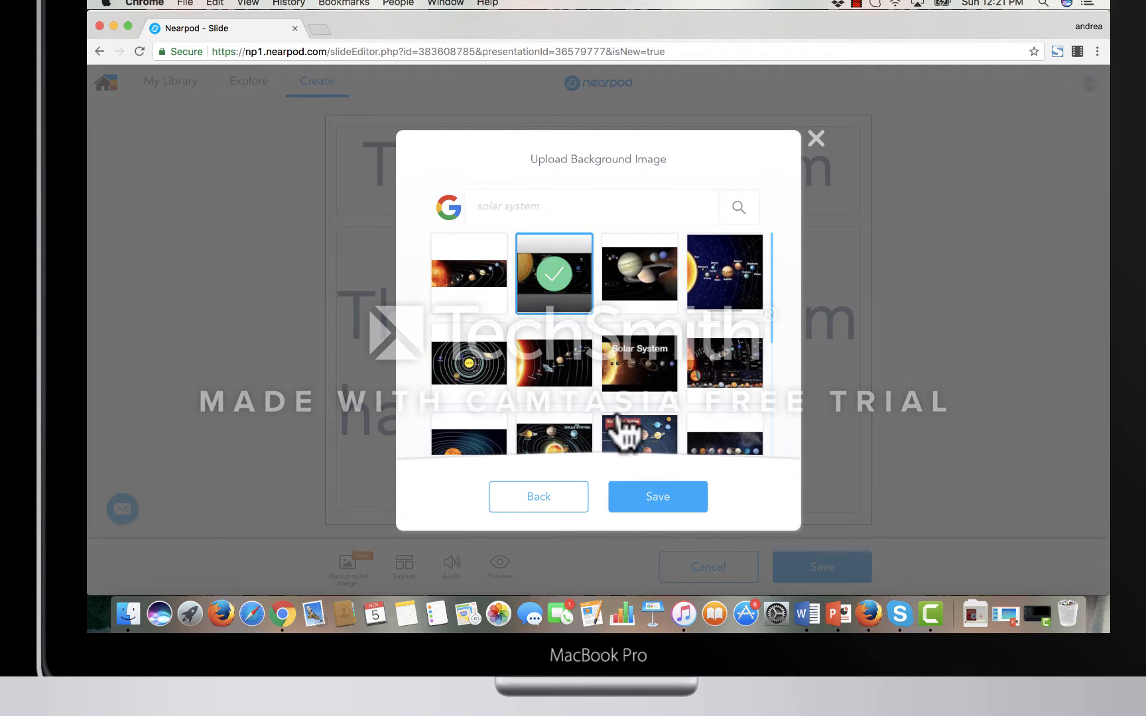
{"action": "left_click", "coordinate": [656, 495]}
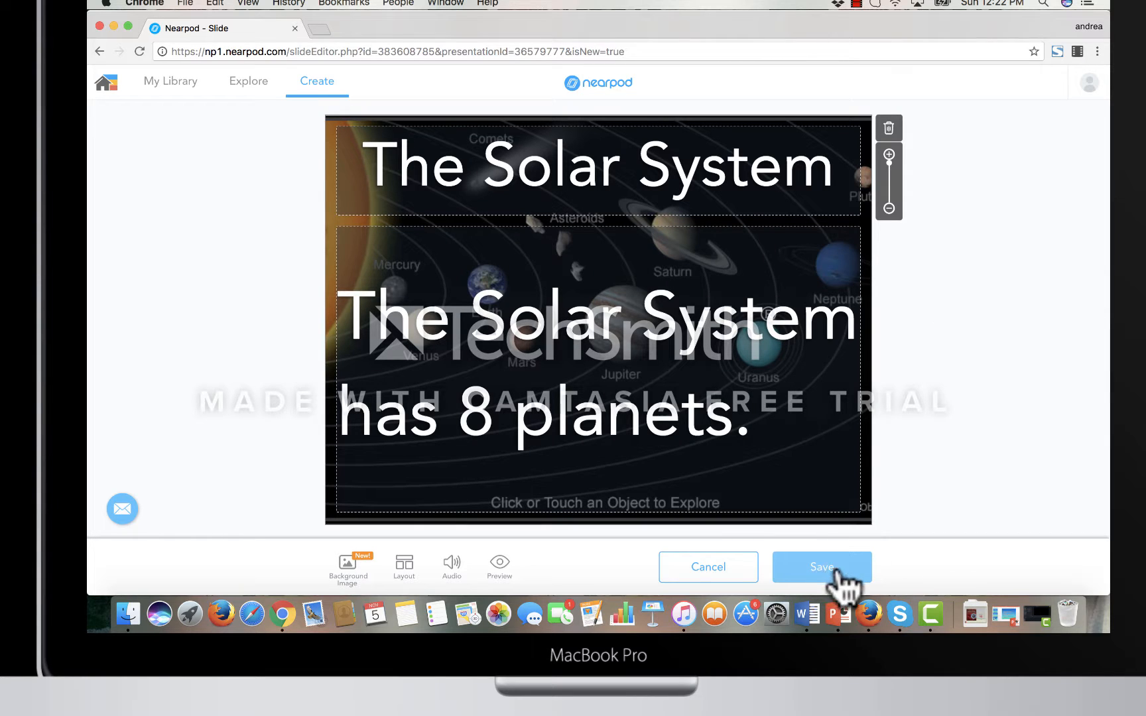
{"action": "left_click", "coordinate": [851, 567]}
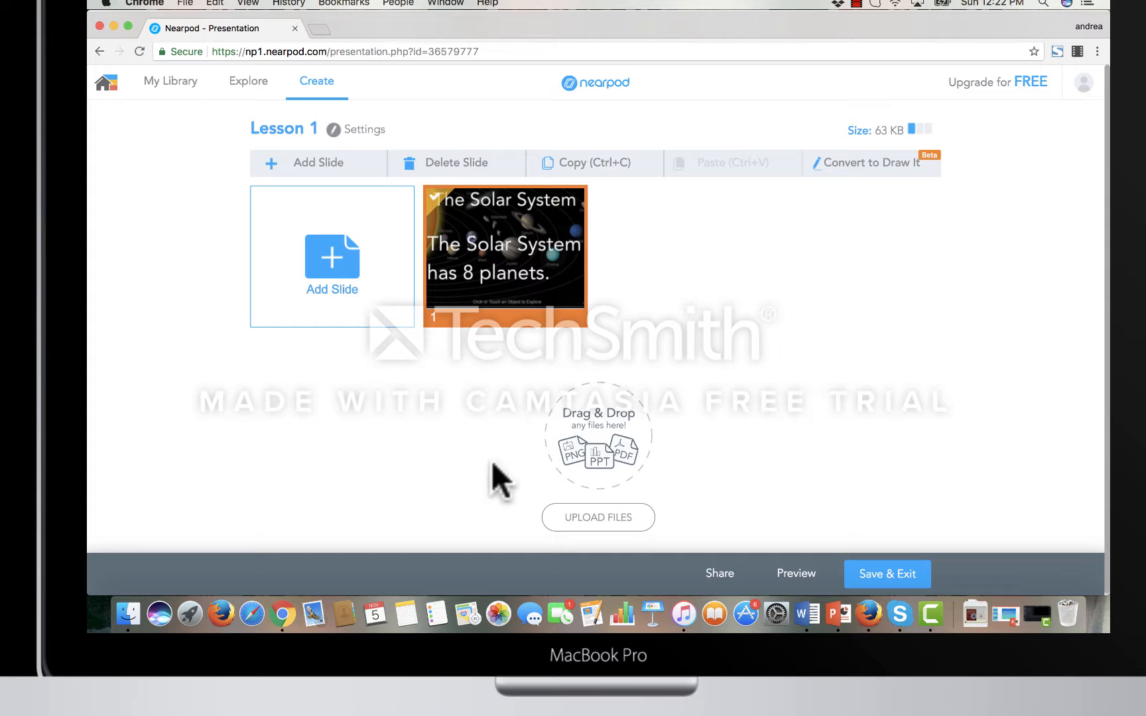
- Import the 7.B.3.SolarSystem presentation from Google Drive into the lesson
{"action": "left_click", "coordinate": [587, 522]}
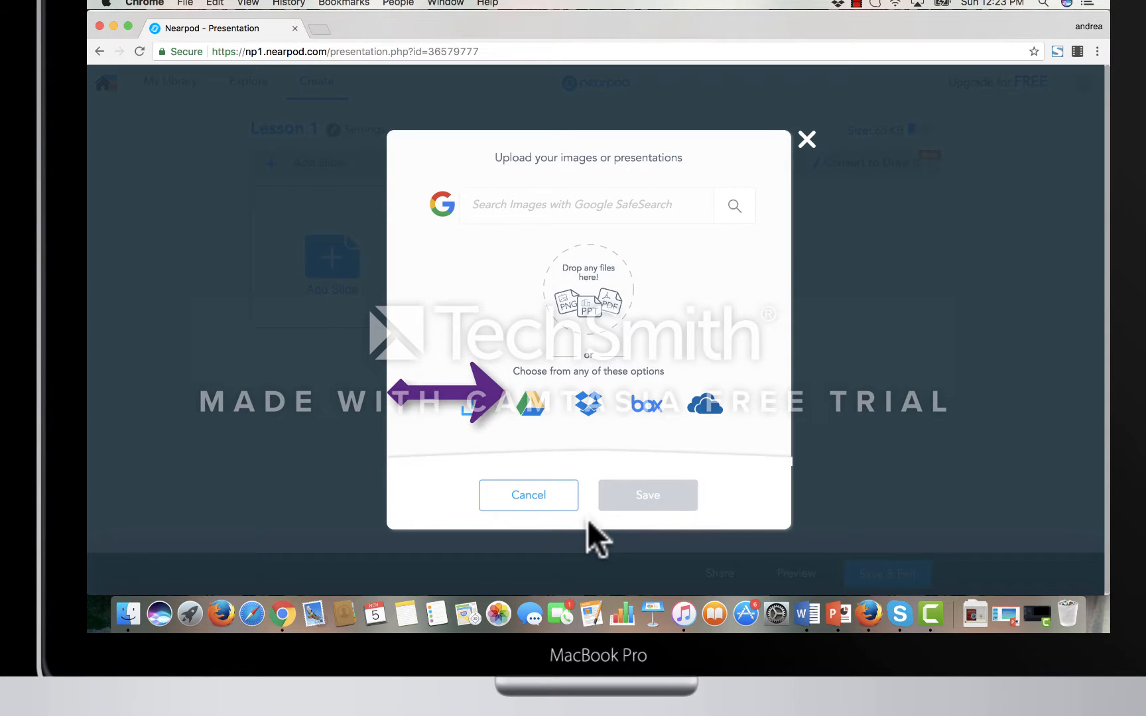
{"action": "left_click", "coordinate": [531, 405]}
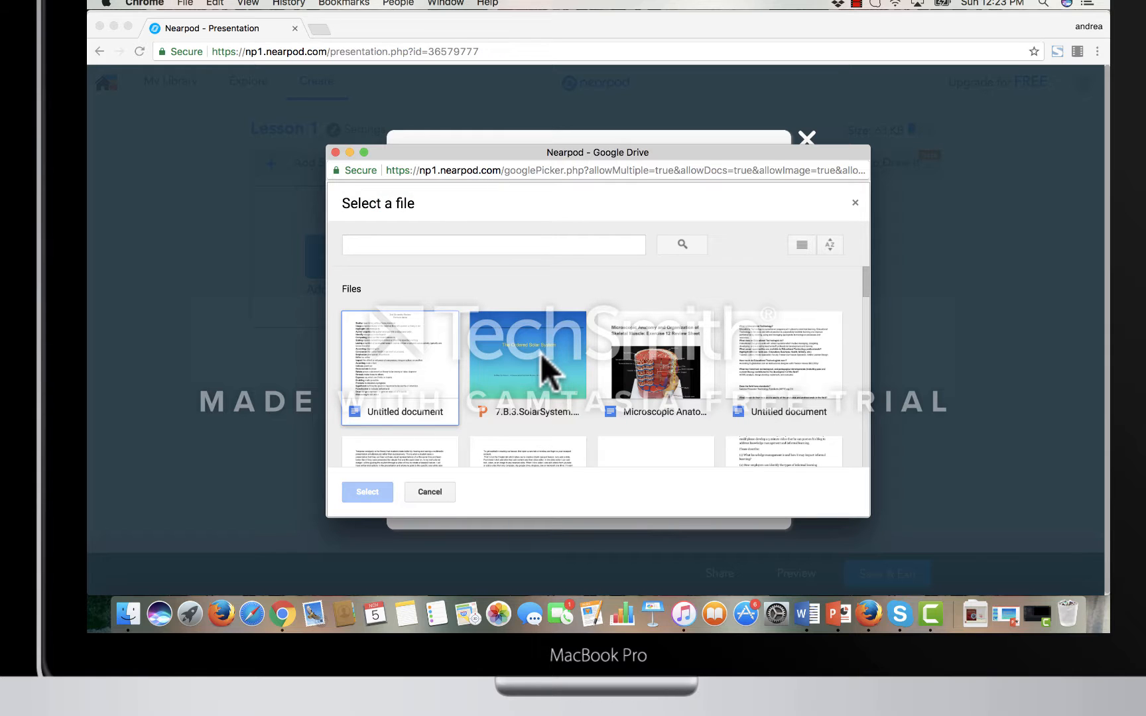
{"action": "left_click", "coordinate": [541, 353]}
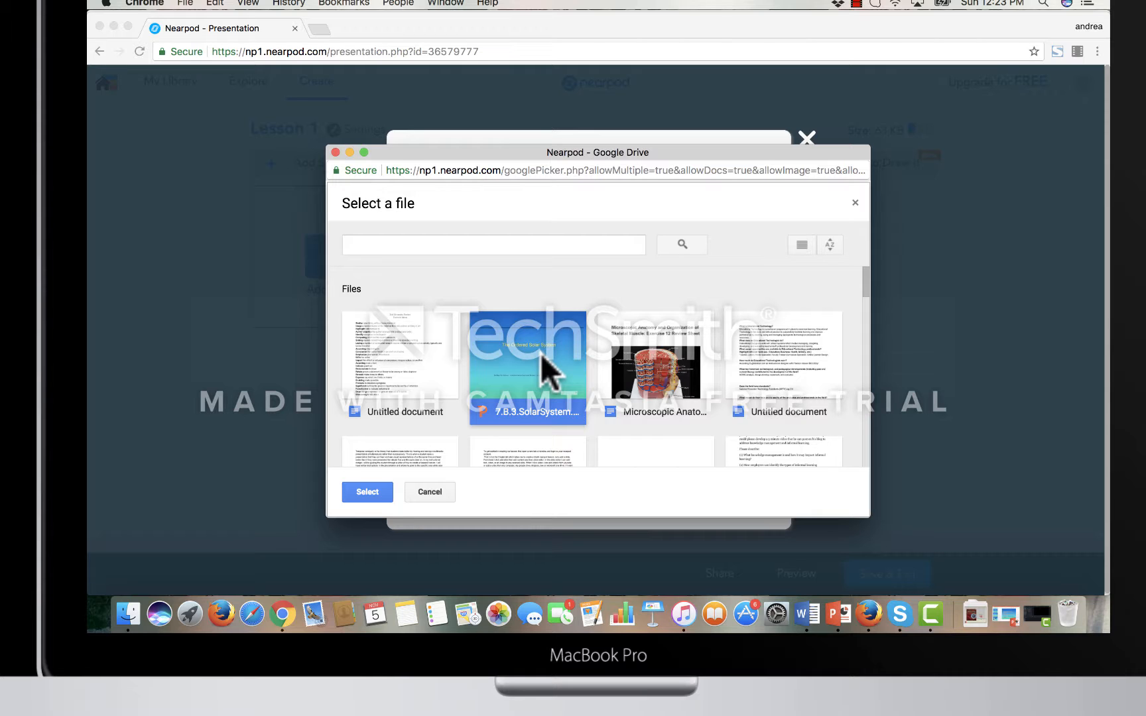
{"action": "left_click", "coordinate": [376, 488]}
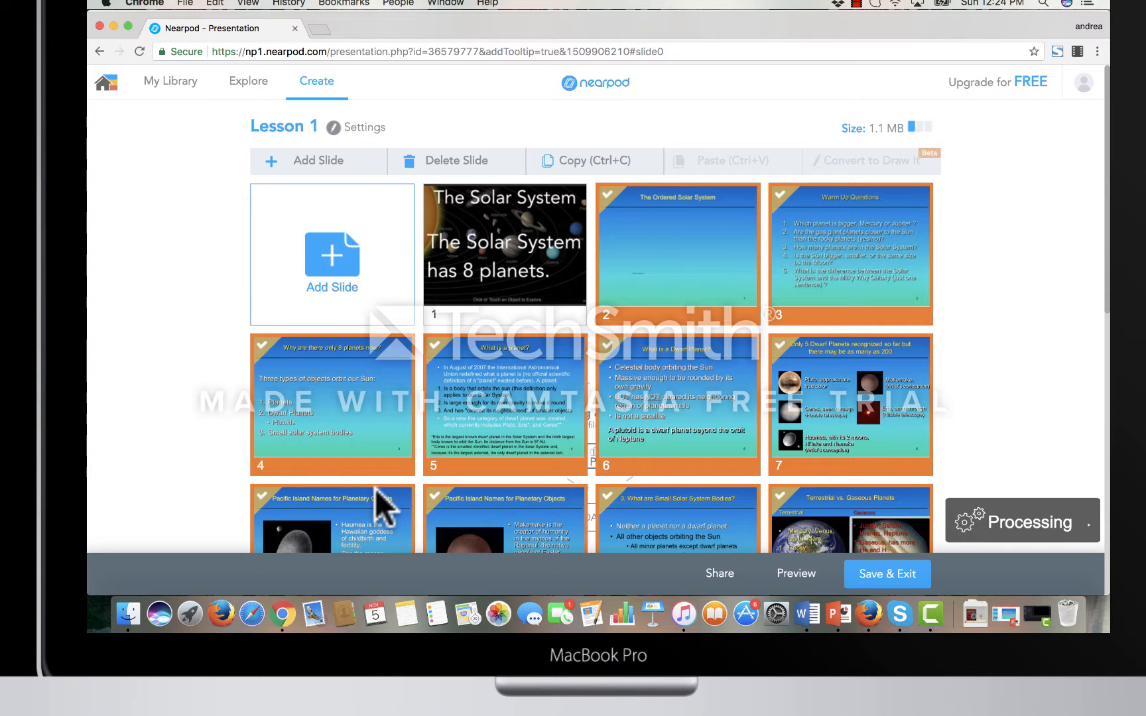
- Try to move slide 7, the one on dwarf planets, to another place in the lesson
{"action": "scroll", "coordinate": [938, 392], "scroll_direction": "down", "scroll_amount": 2}
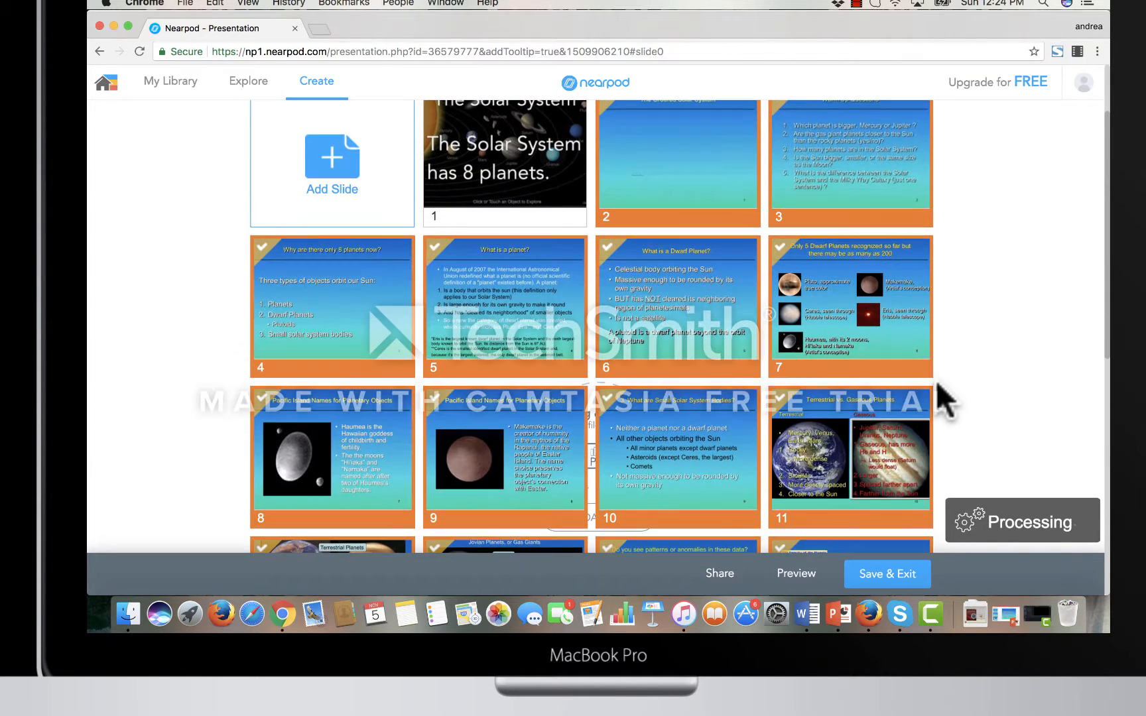
{"action": "scroll", "coordinate": [941, 384], "scroll_direction": "down", "scroll_amount": 3}
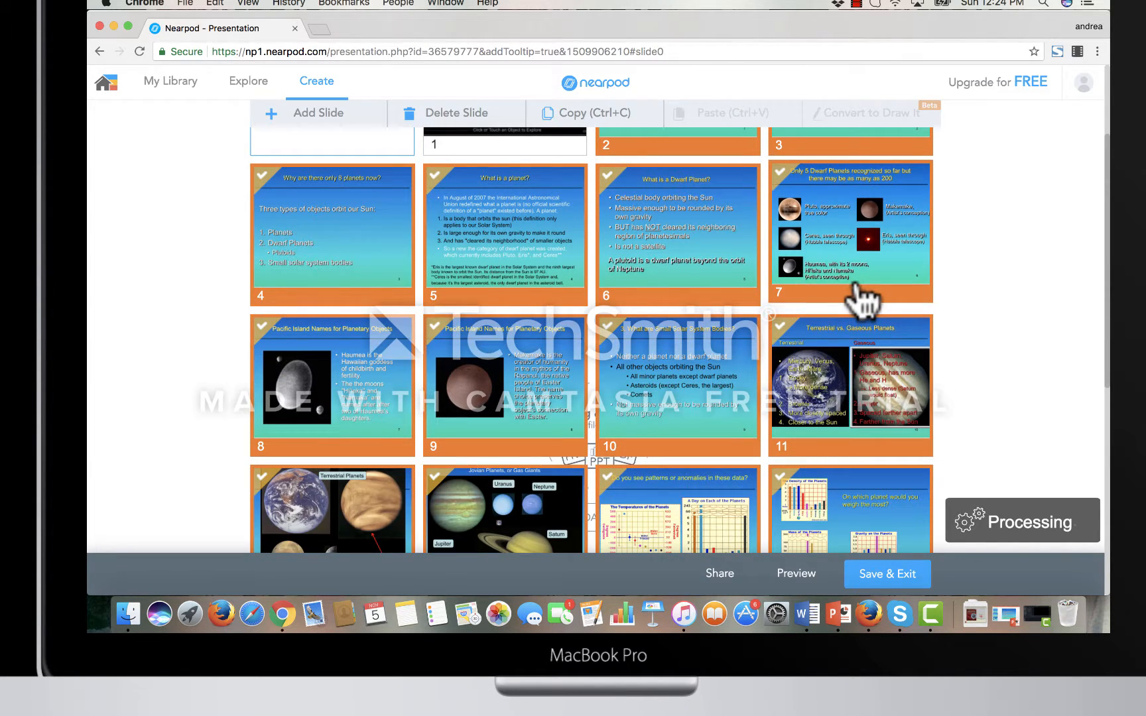
{"action": "left_click_drag", "start_coordinate": [856, 286], "coordinate": [852, 326]}
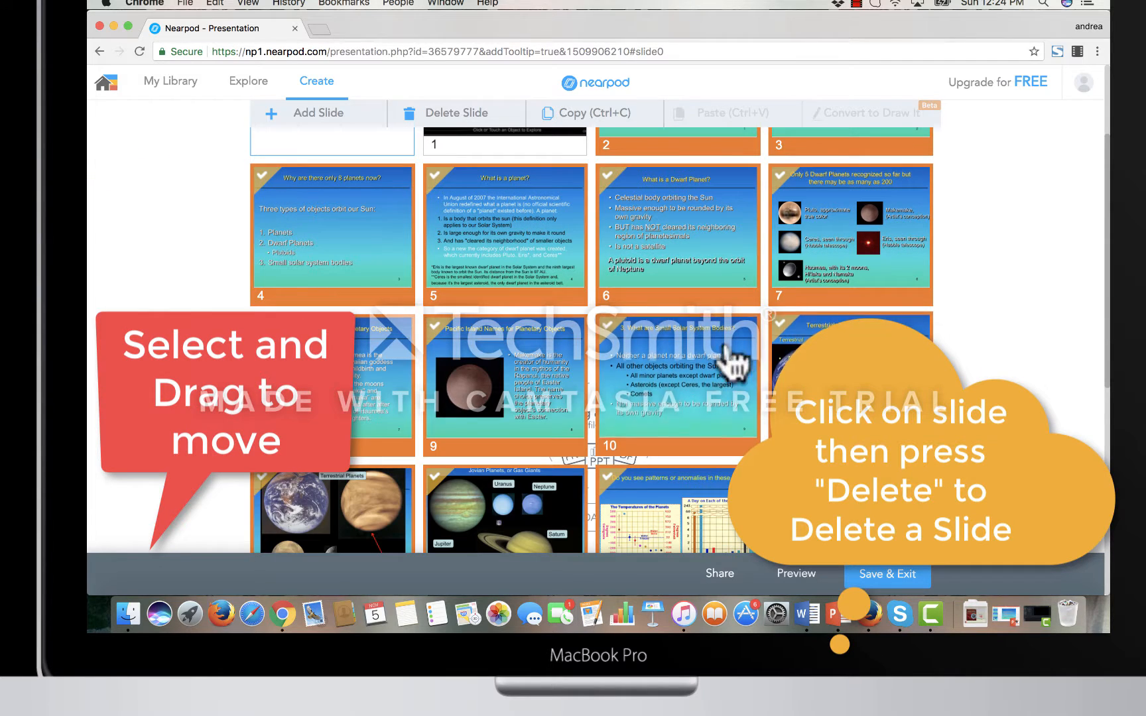
- Move slide 7, on the recognized dwarf planets, to position 11, after the terrestrial vs. gaseous planets slide
{"action": "right_click", "coordinate": [915, 308]}
{"action": "left_click", "coordinate": [856, 265]}
{"action": "left_click_drag", "start_coordinate": [856, 266], "coordinate": [690, 444]}
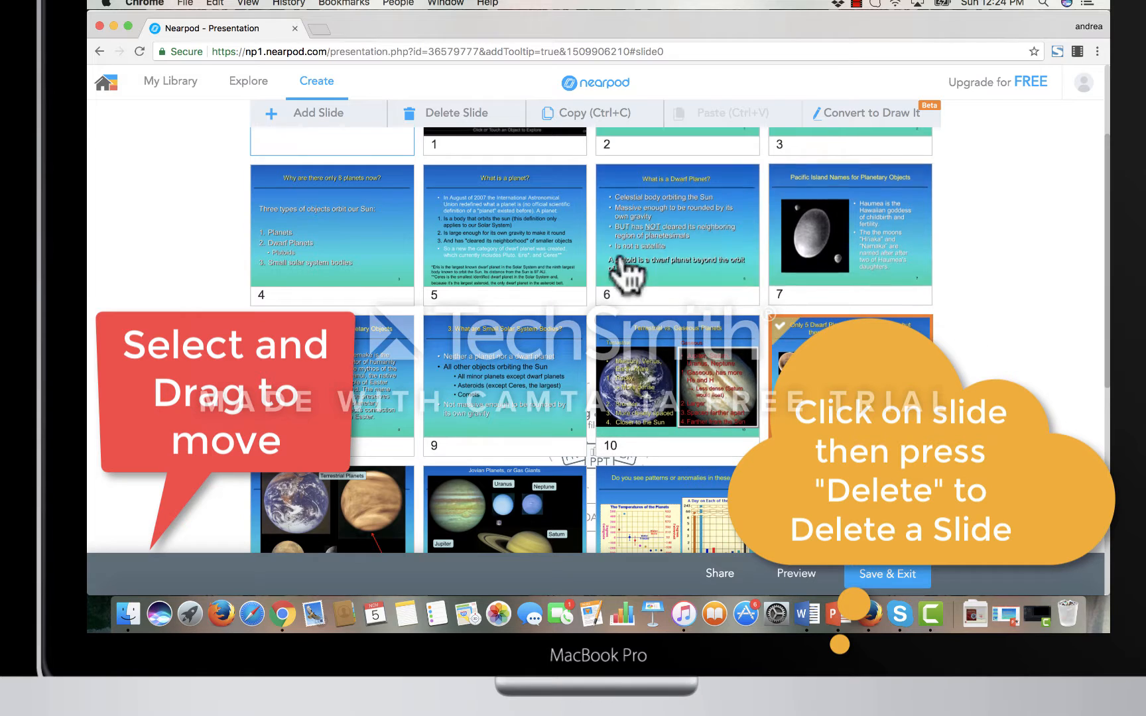
- Delete slide 9 on small solar system bodies and slide 6, "What is a Dwarf Planet?"
{"action": "left_click", "coordinate": [504, 378]}
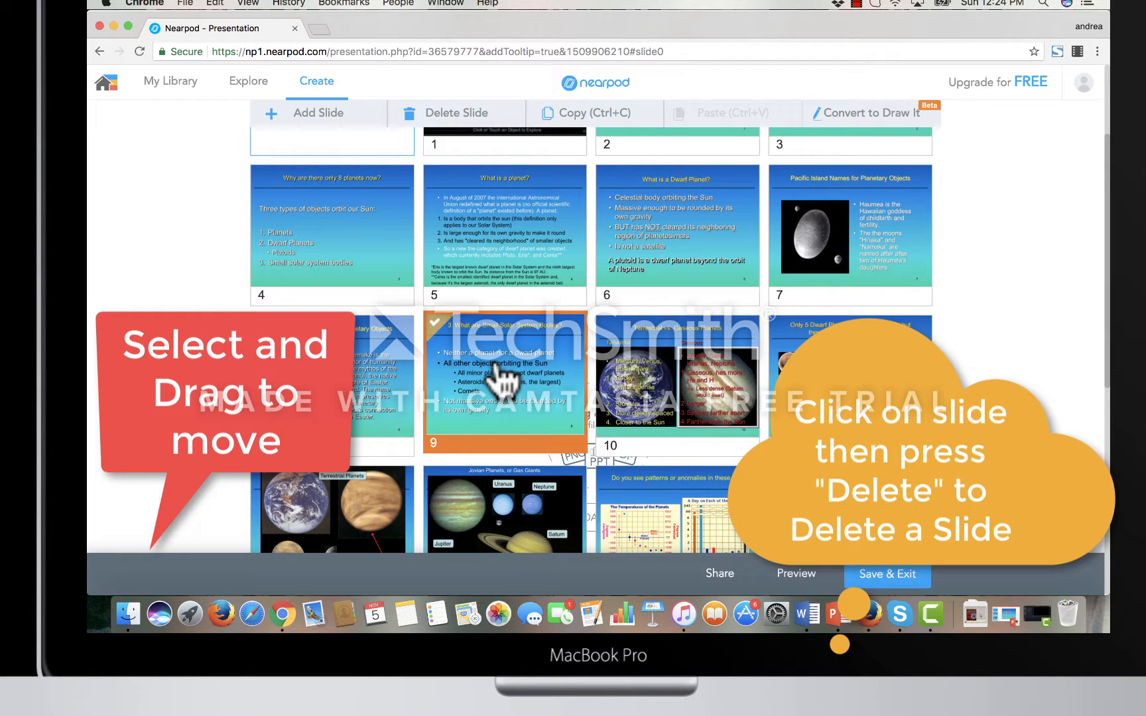
{"action": "key", "text": "Delete"}
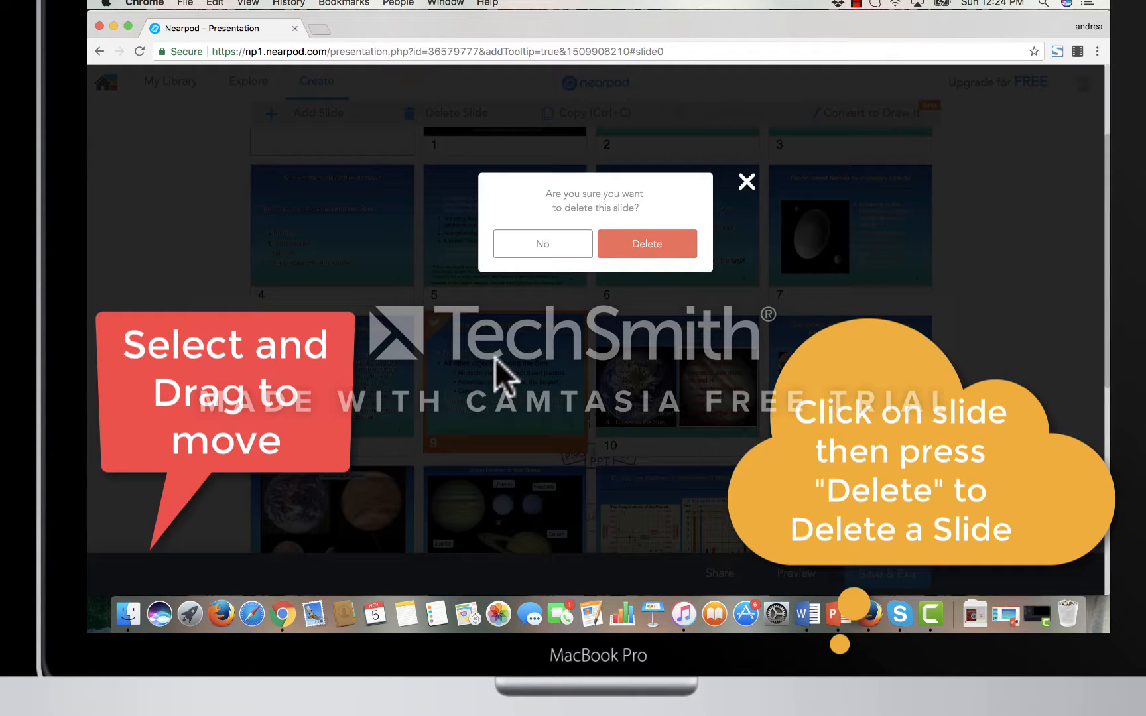
{"action": "left_click", "coordinate": [662, 243]}
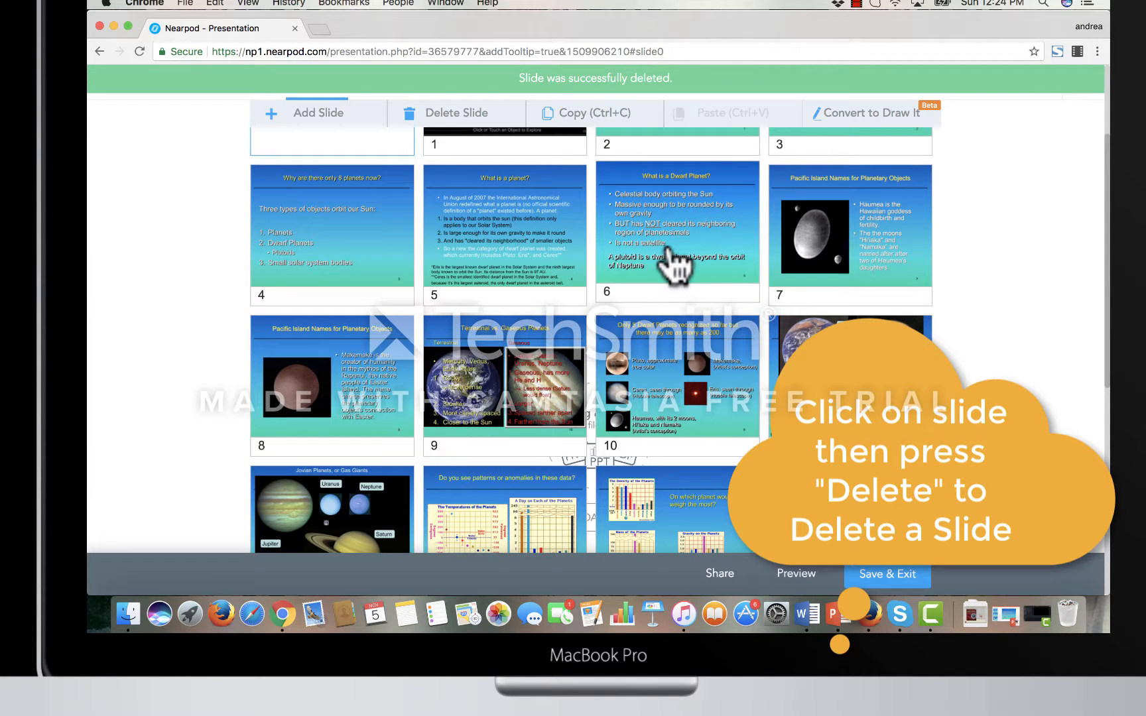
{"action": "left_click", "coordinate": [672, 262]}
{"action": "key", "text": "Delete"}
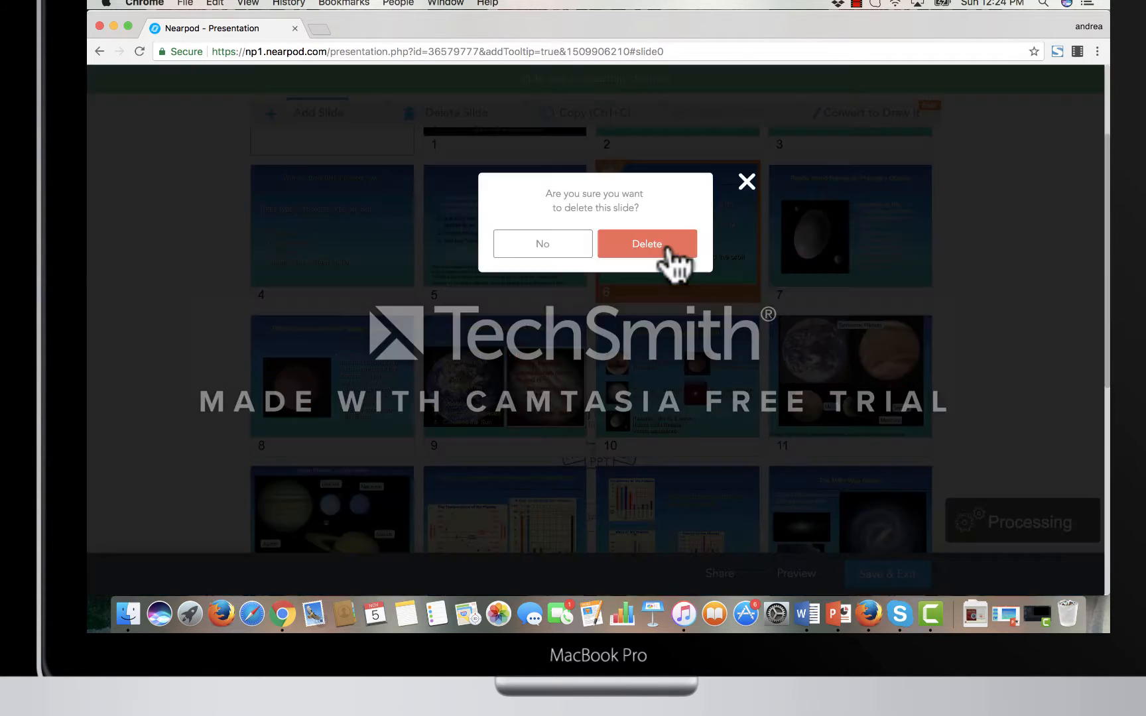
{"action": "left_click", "coordinate": [668, 250]}
- Delete slide 9 on the recognized dwarf planets and slide 4, "Why are there only 8 planets now?"
{"action": "left_click", "coordinate": [471, 391]}
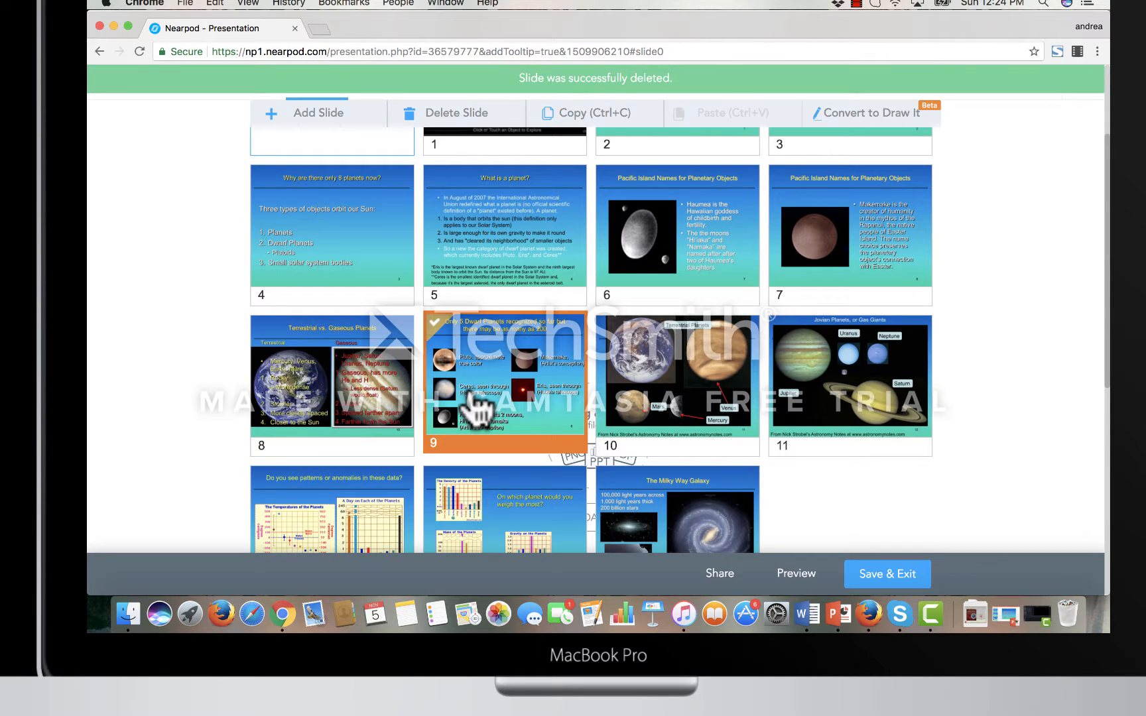
{"action": "key", "text": "Delete"}
{"action": "left_click", "coordinate": [646, 251]}
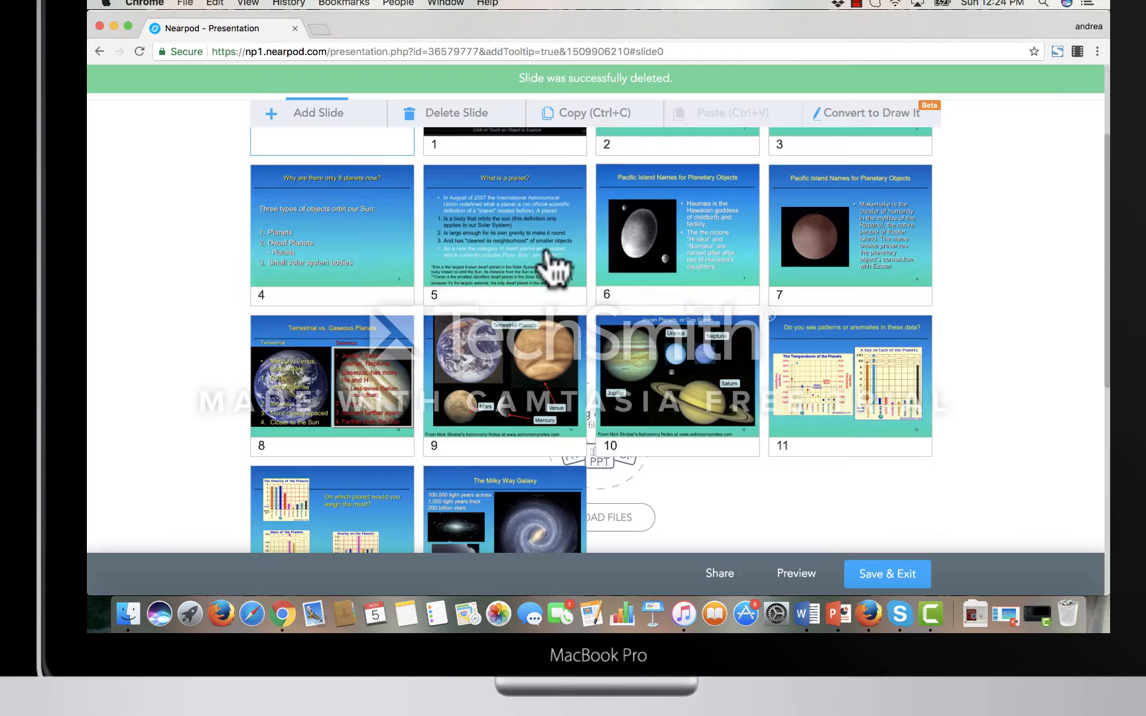
{"action": "left_click", "coordinate": [372, 255]}
{"action": "key", "text": "Delete"}
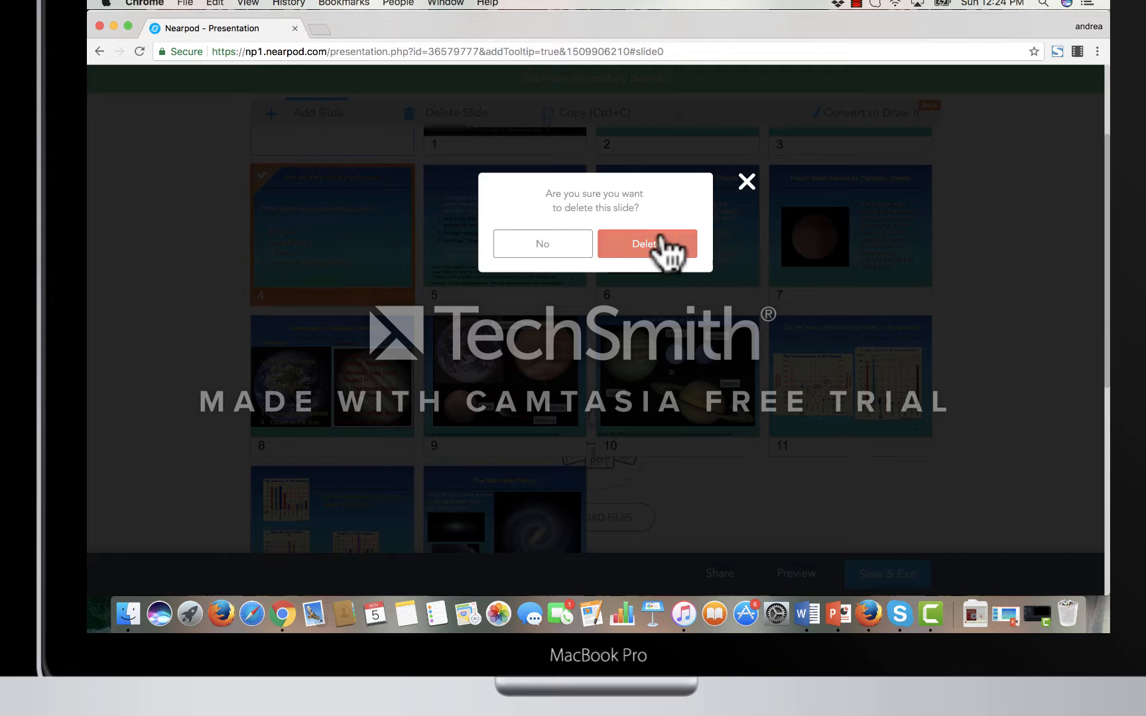
{"action": "left_click", "coordinate": [670, 251]}
- Delete slide 10, "Do you see patterns or anomalies in these data?", and slide 9 on the Jovian planets
{"action": "left_click", "coordinate": [711, 374]}
{"action": "key", "text": "Delete"}
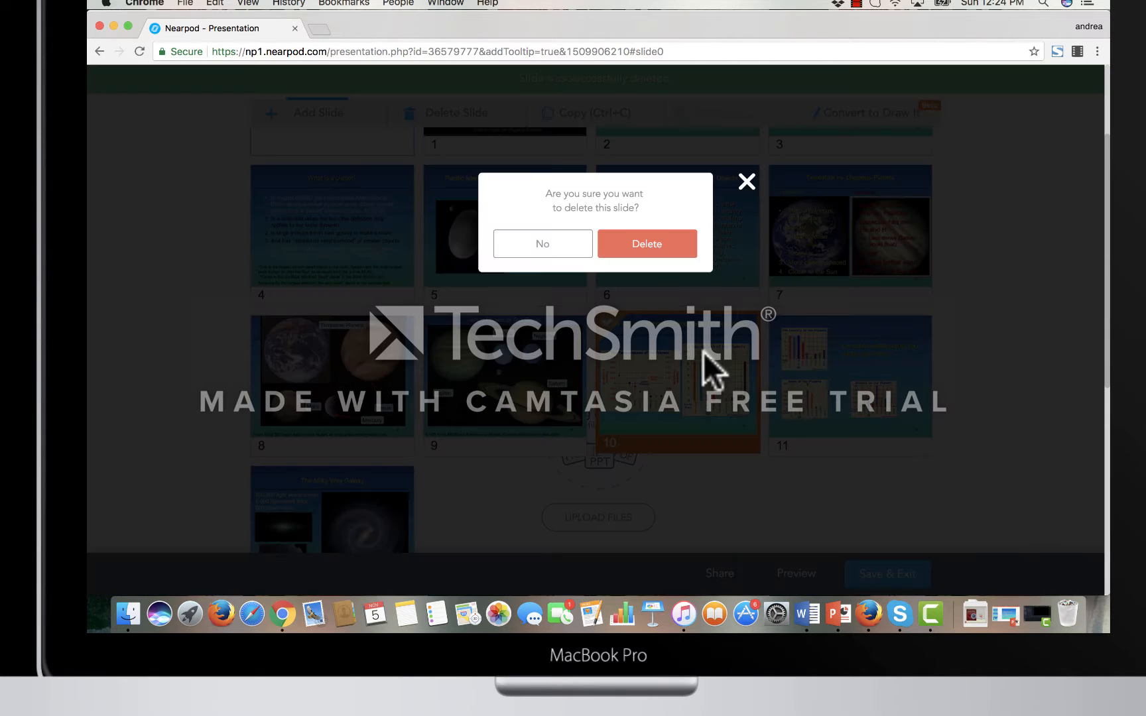
{"action": "left_click", "coordinate": [645, 245]}
{"action": "left_click", "coordinate": [473, 395]}
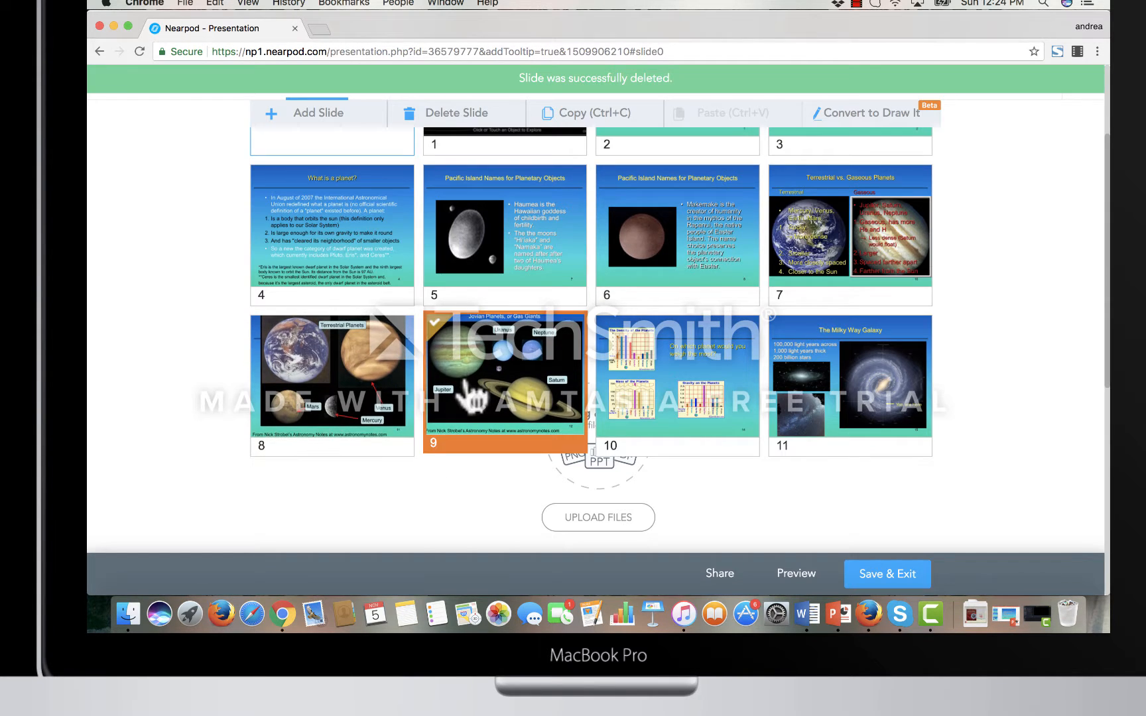
{"action": "key", "text": "Delete"}
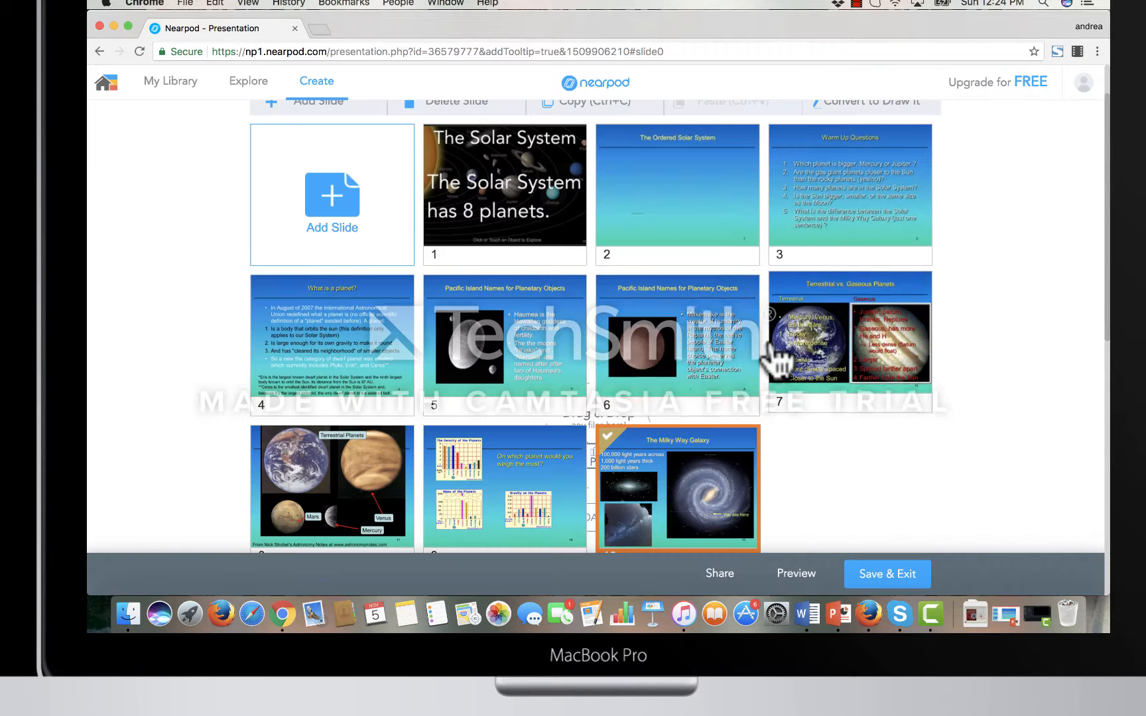
- Search YouTube for "solar system" and add "Exploring Our Solar System: Planets and Space for Kids - FreeSchool" as a video slide
{"action": "left_click", "coordinate": [305, 203]}
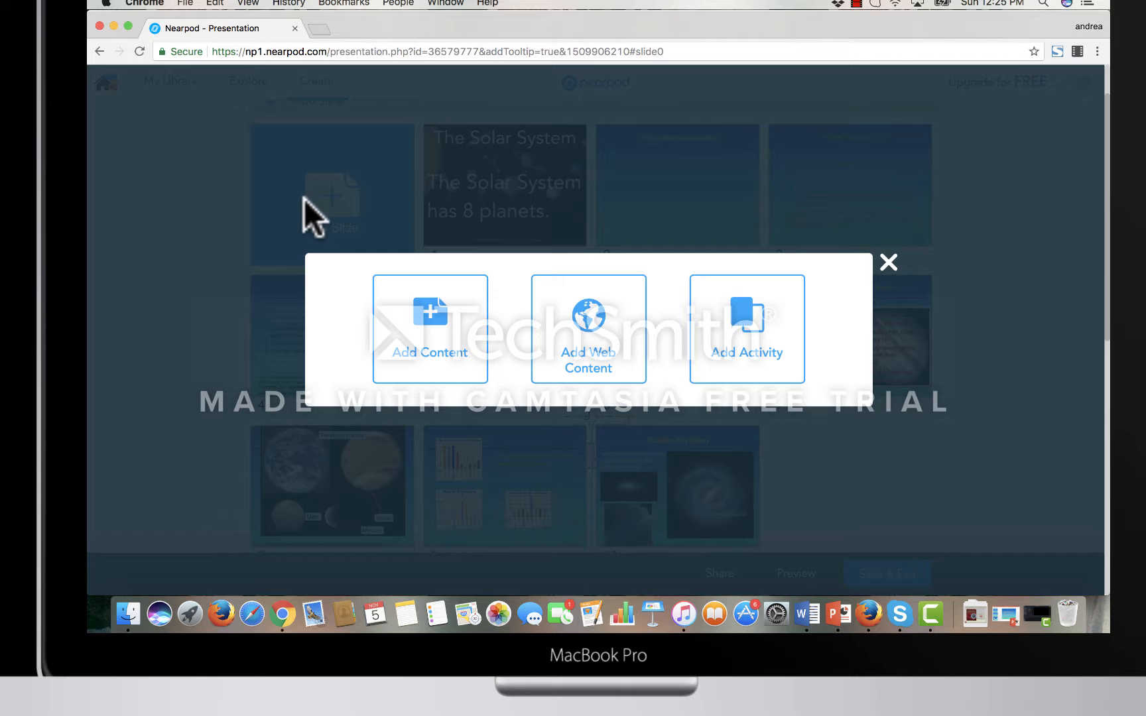
{"action": "left_click", "coordinate": [441, 332]}
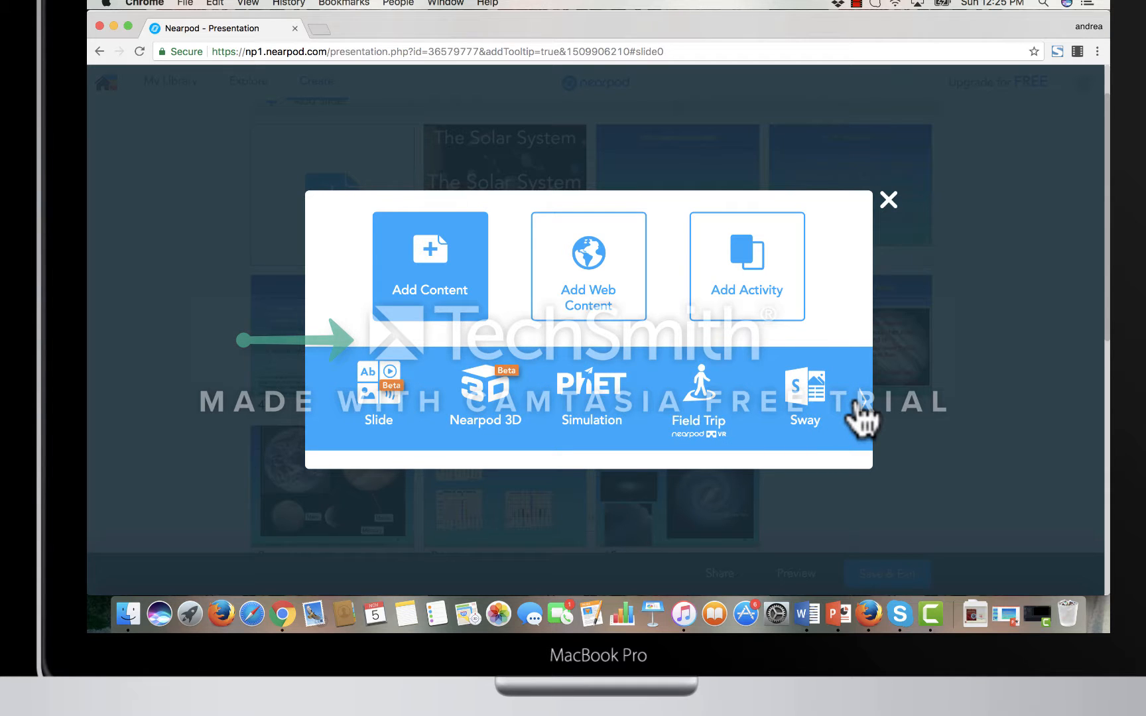
{"action": "left_click", "coordinate": [860, 400]}
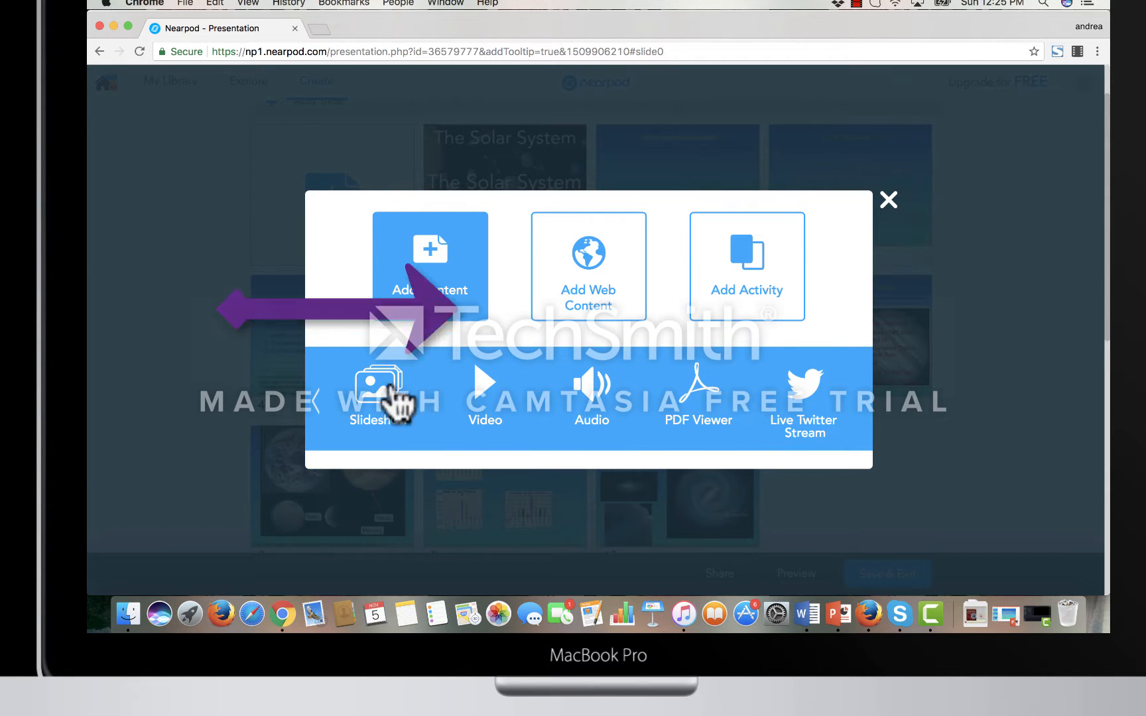
{"action": "left_click", "coordinate": [503, 406]}
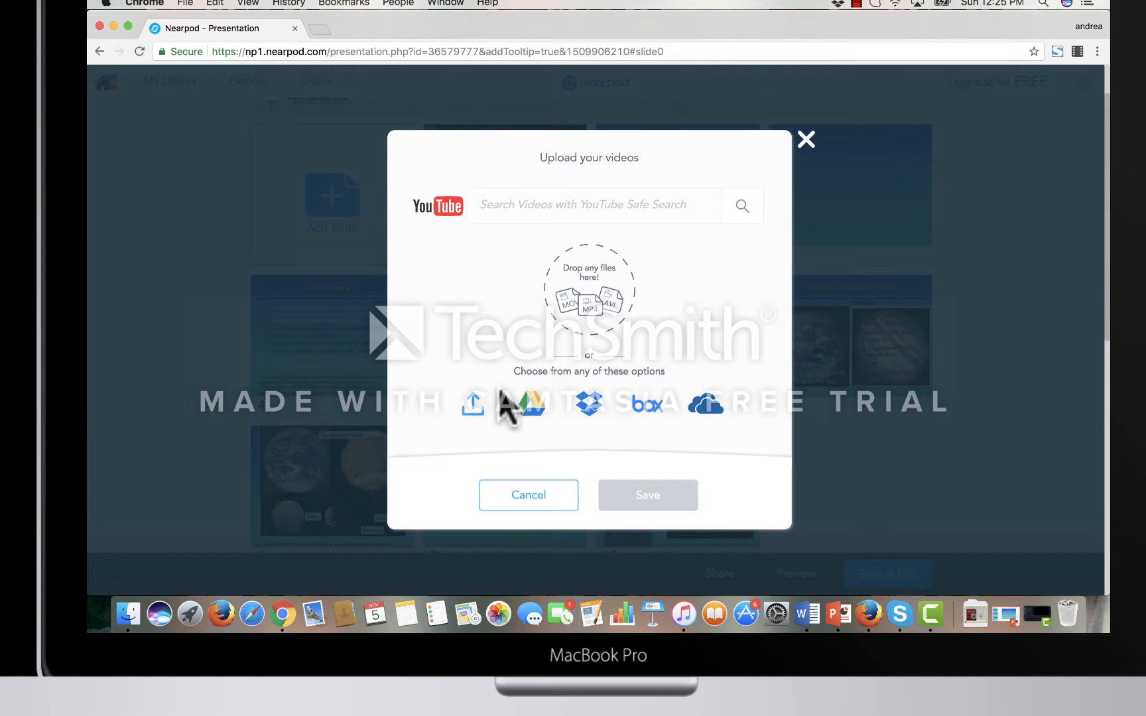
{"action": "left_click", "coordinate": [553, 206]}
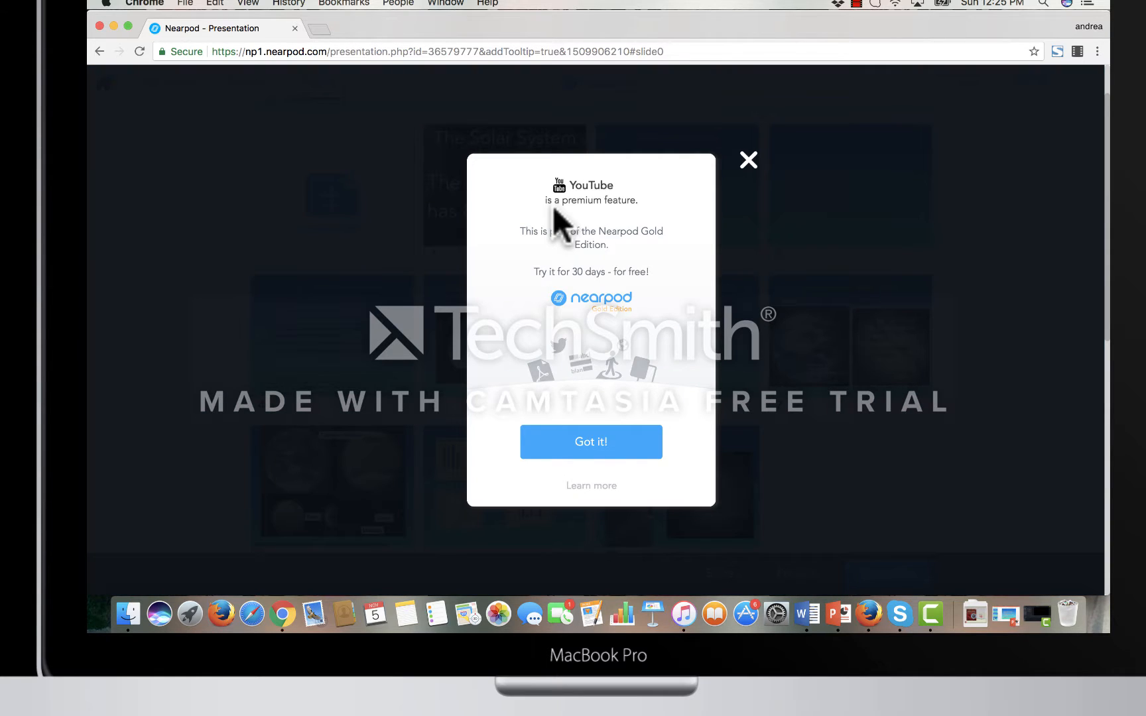
{"action": "left_click", "coordinate": [592, 456]}
{"action": "type", "text": "solar sys"}
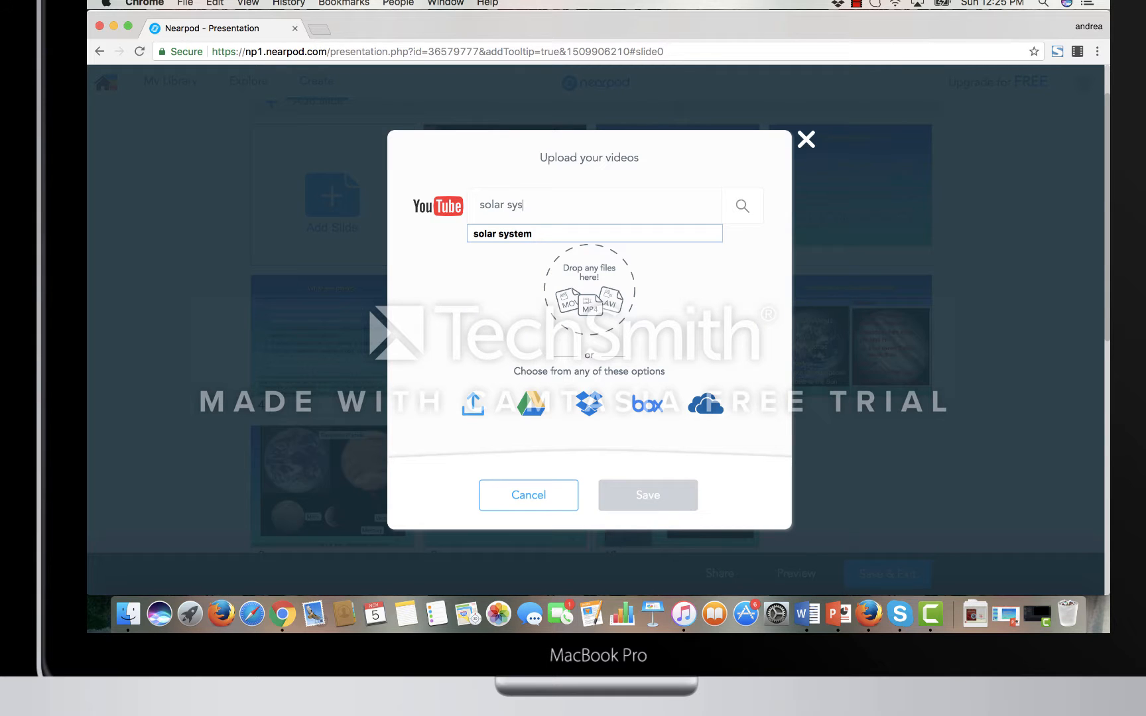
{"action": "type", "text": "tem"}
{"action": "left_click", "coordinate": [561, 234]}
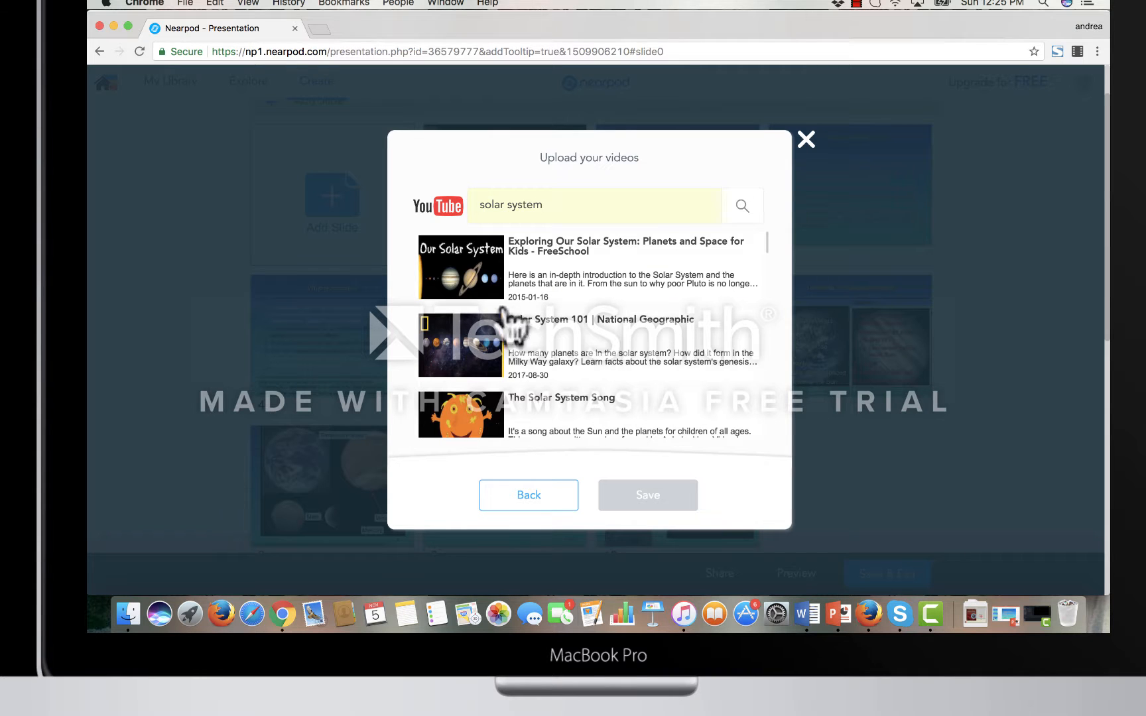
{"action": "left_click", "coordinate": [473, 274]}
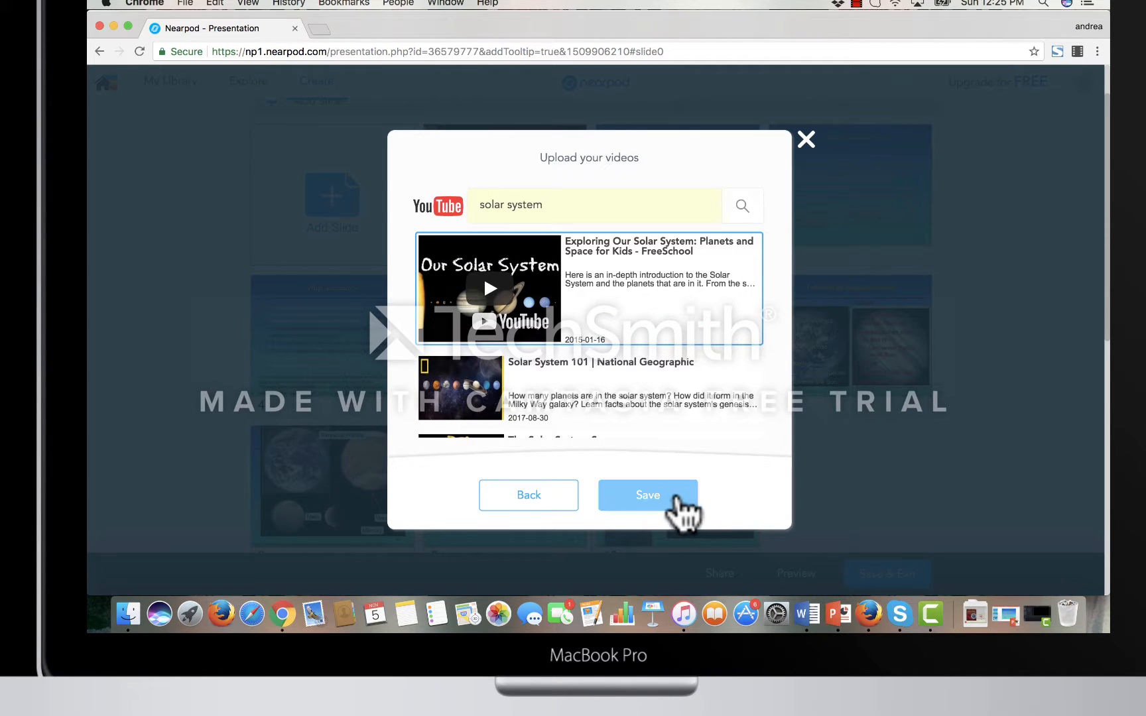
{"action": "left_click", "coordinate": [671, 496]}
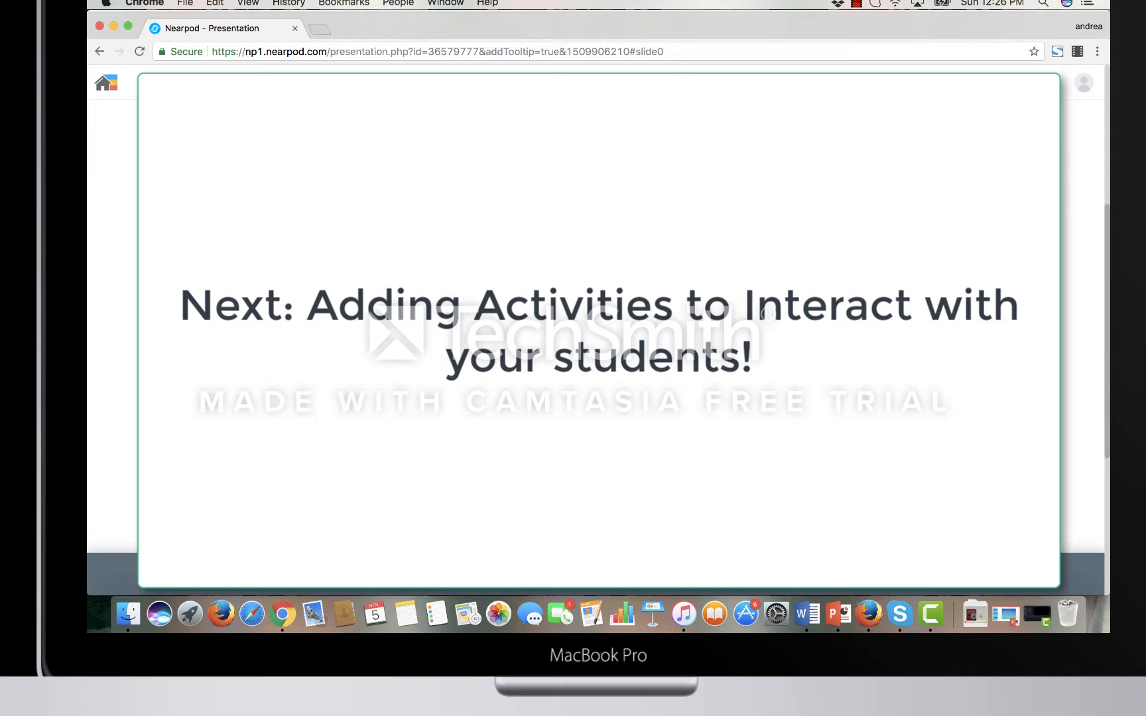
- Add an Open Ended Question activity asking "Name your favorite planet and why?" to the lesson
{"action": "scroll", "coordinate": [760, 361], "scroll_direction": "up", "scroll_amount": 3}
{"action": "left_click", "coordinate": [328, 202]}
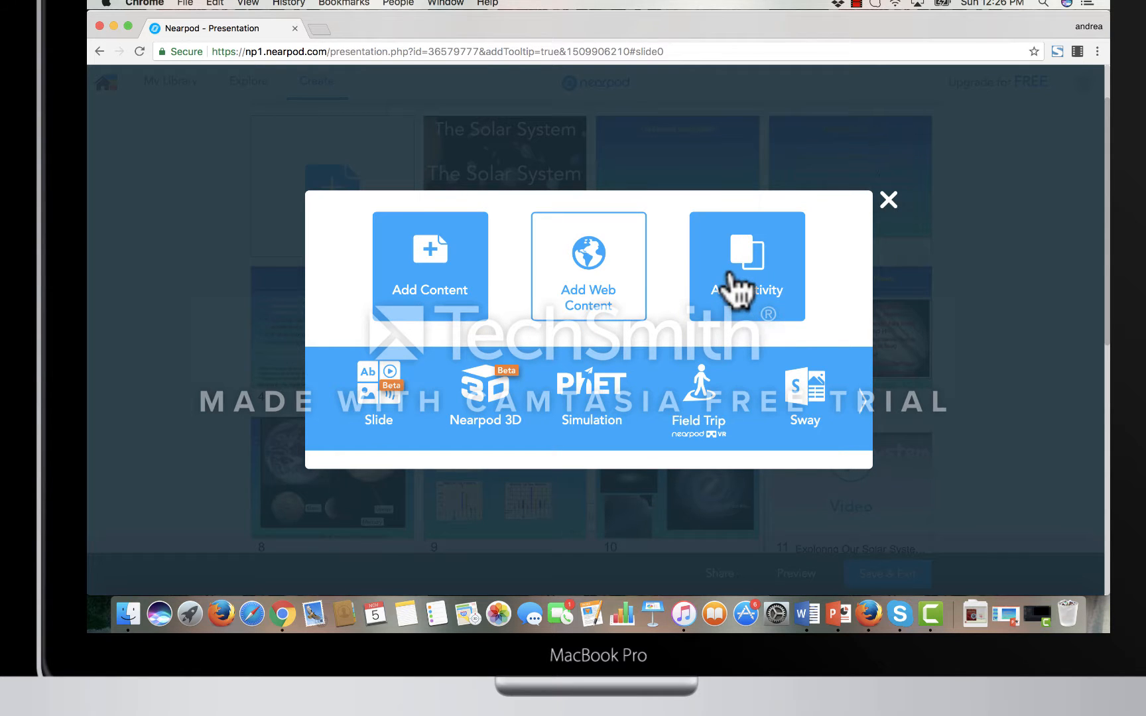
{"action": "left_click", "coordinate": [735, 287]}
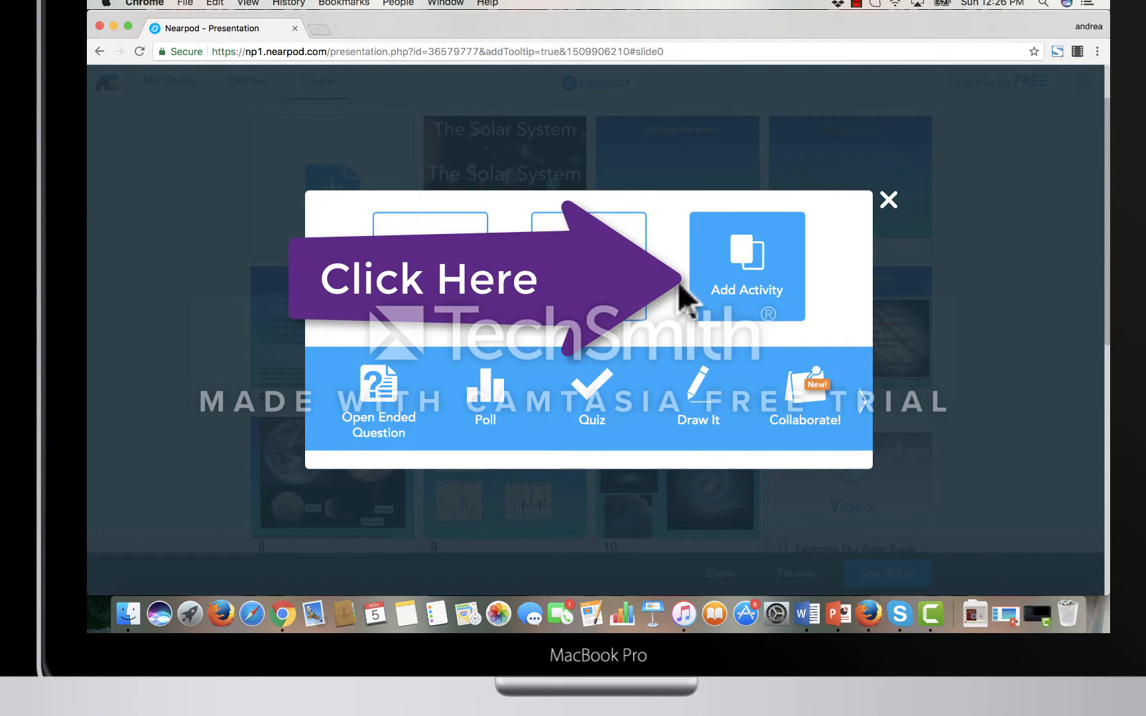
{"action": "left_click", "coordinate": [381, 403]}
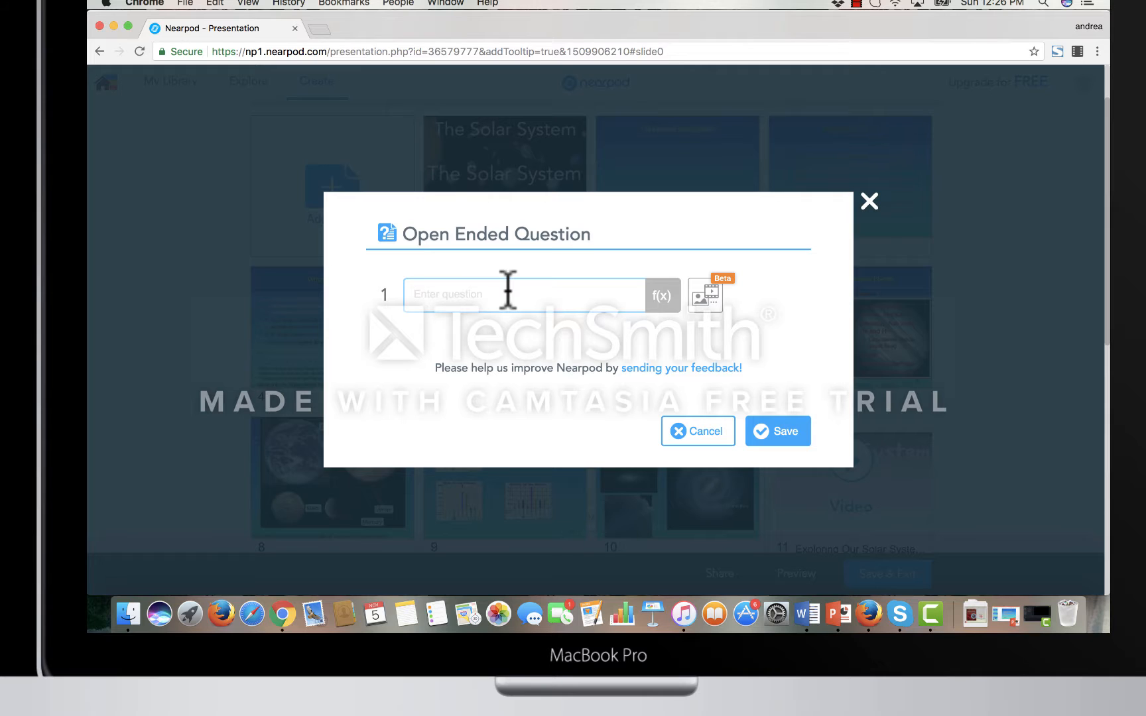
{"action": "type", "text": "W"}
{"action": "key", "text": "BackSpace"}
{"action": "type", "text": "Name your favorite planet and why?"}
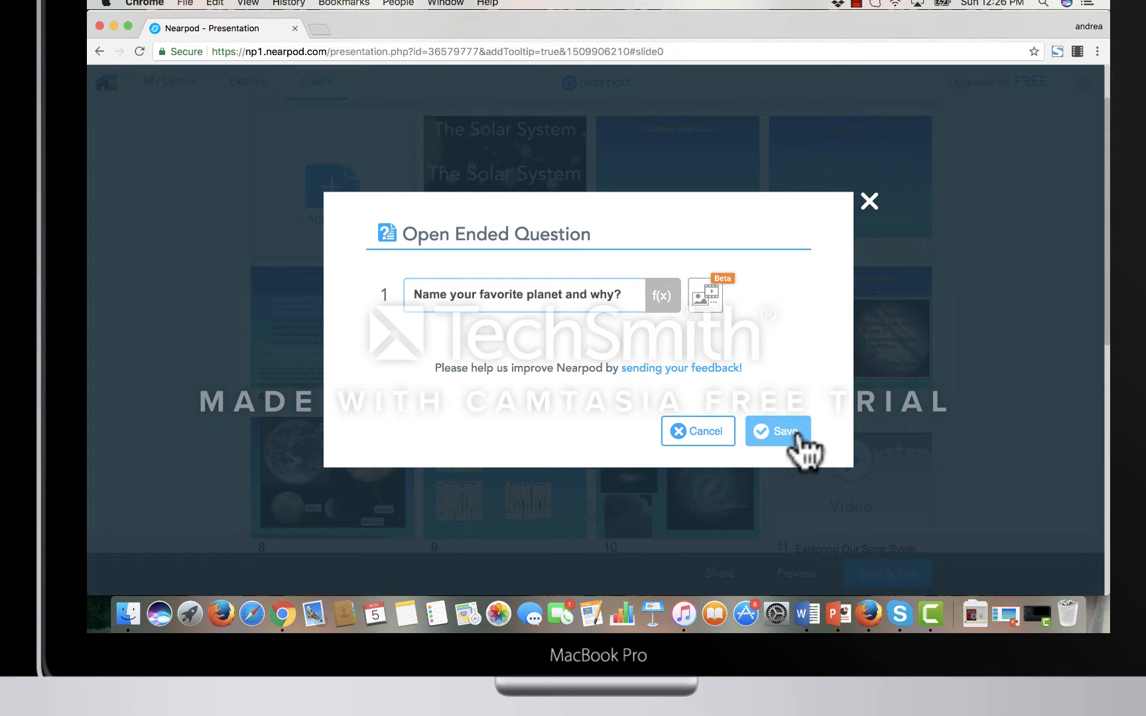
{"action": "left_click", "coordinate": [799, 430]}
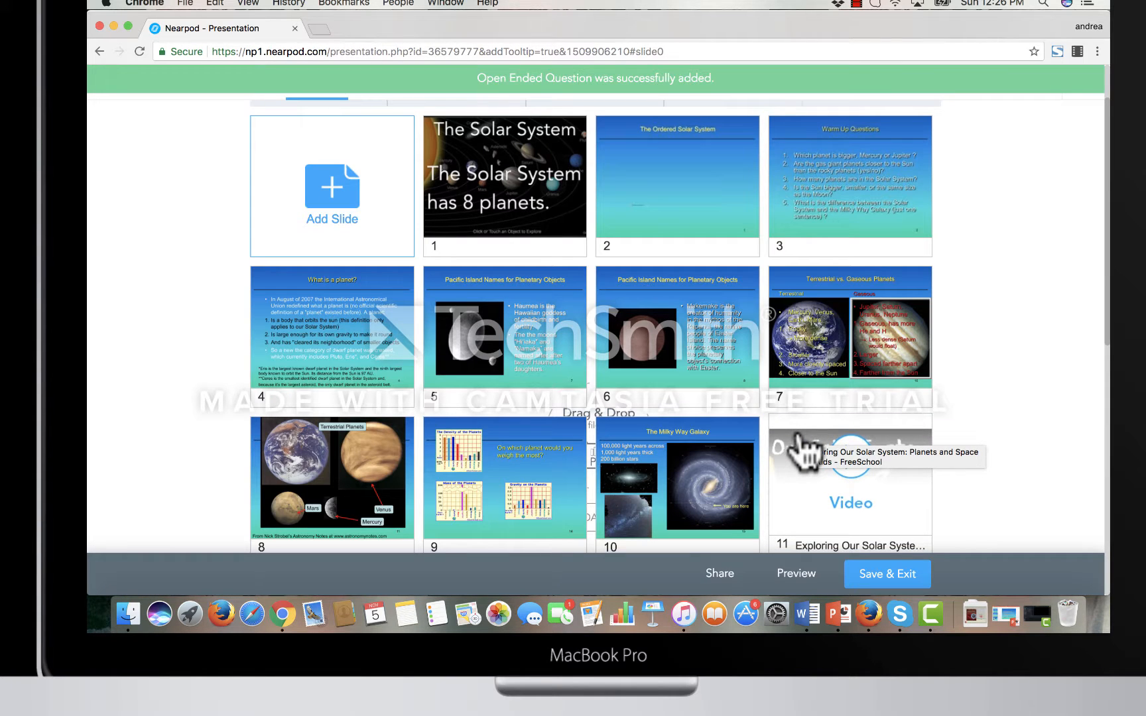
{"action": "scroll", "coordinate": [980, 418], "scroll_direction": "down", "scroll_amount": 3}
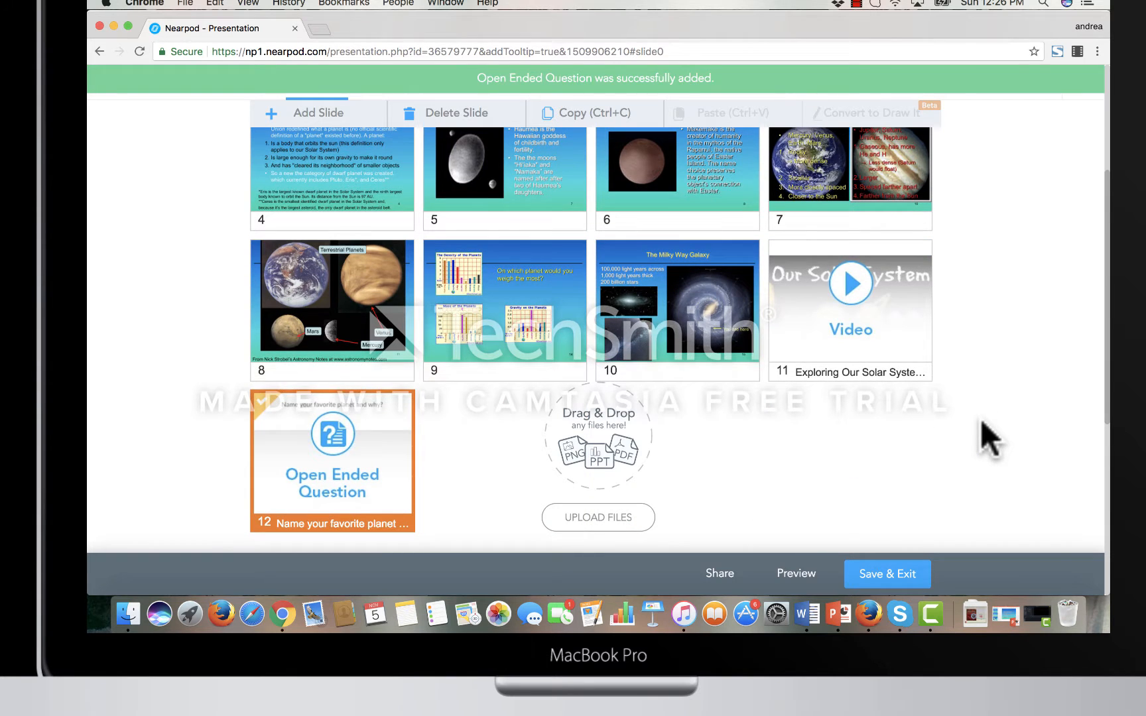